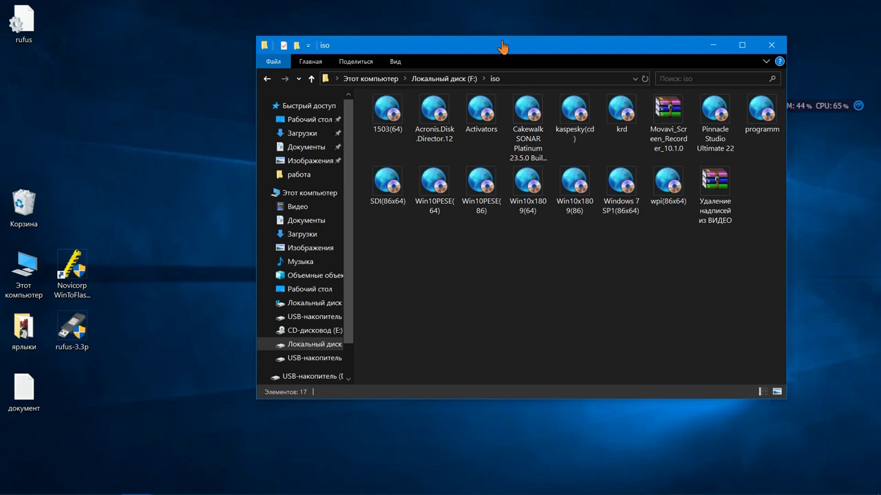
# Move the iso folder window aside and launch rufus-3.3p from the desktop as administrator.
pyautogui.moveTo(499, 46); pyautogui.dragTo(575, 42)
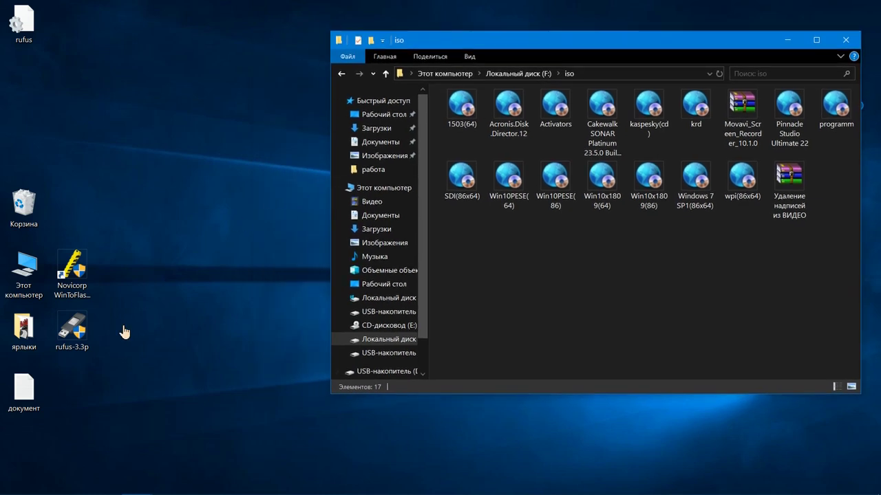
pyautogui.rightClick(73, 334)
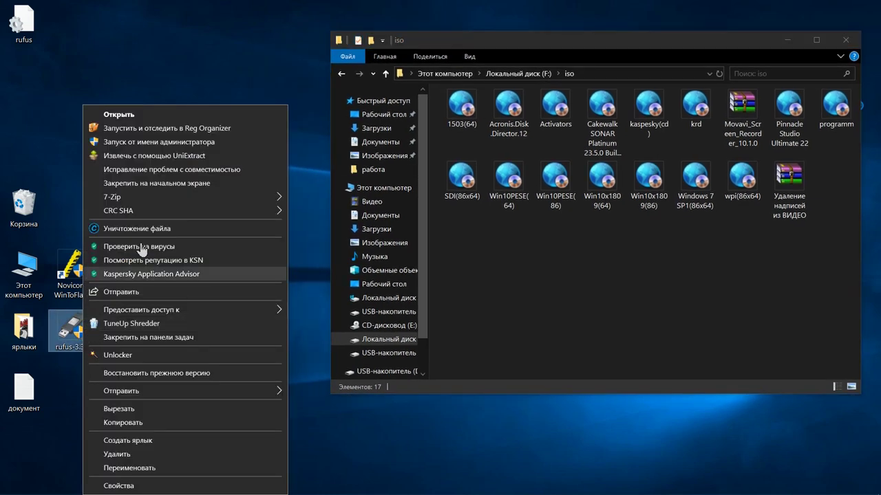
pyautogui.click(169, 141)
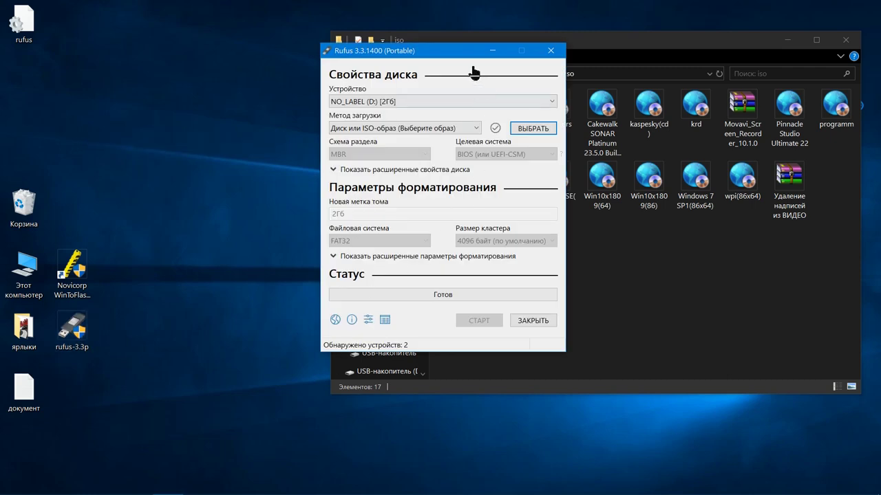
# Select the 64 GB NO_LABEL (G:) drive as the target device.
pyautogui.moveTo(456, 52); pyautogui.dragTo(324, 48)
pyautogui.click(418, 92)
pyautogui.click(411, 114)
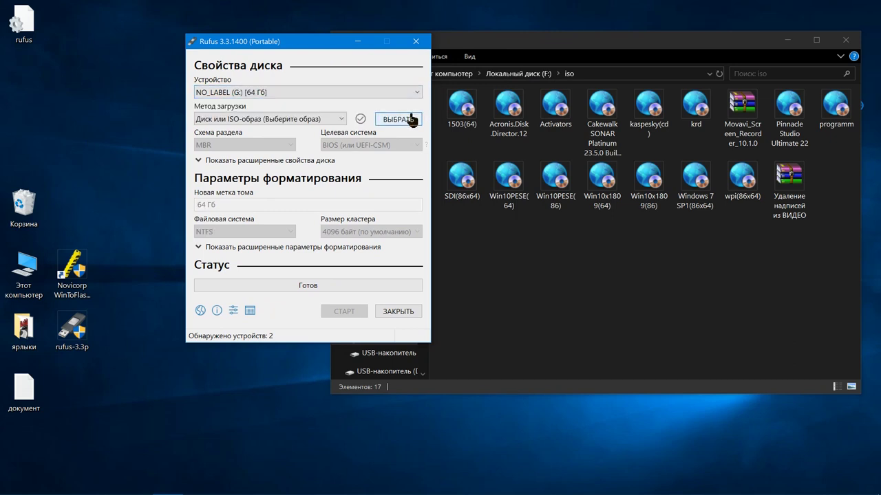
# Load the 1503(64) ISO image as the boot selection and set the partition scheme to MBR.
pyautogui.click(399, 120)
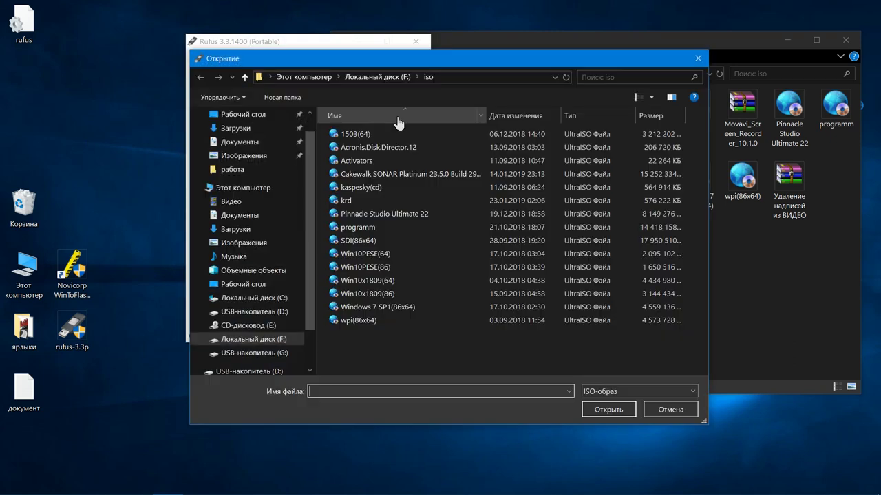
pyautogui.click(370, 135)
pyautogui.click(605, 410)
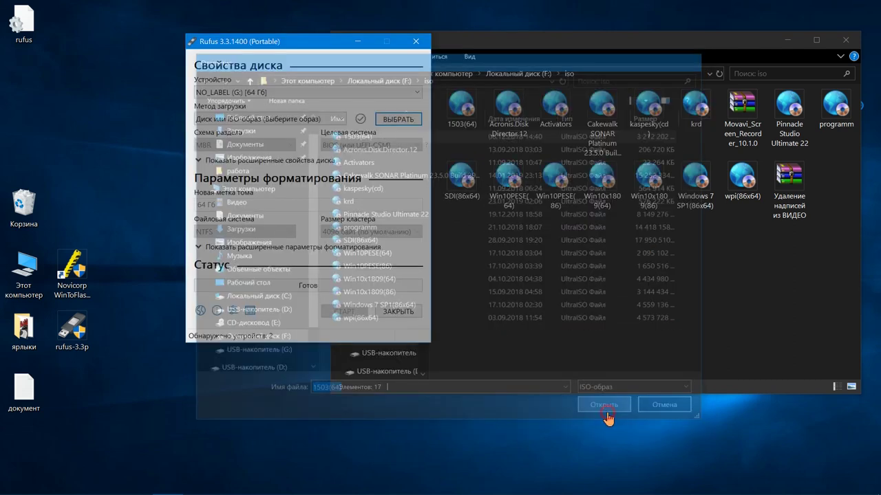
pyautogui.click(289, 145)
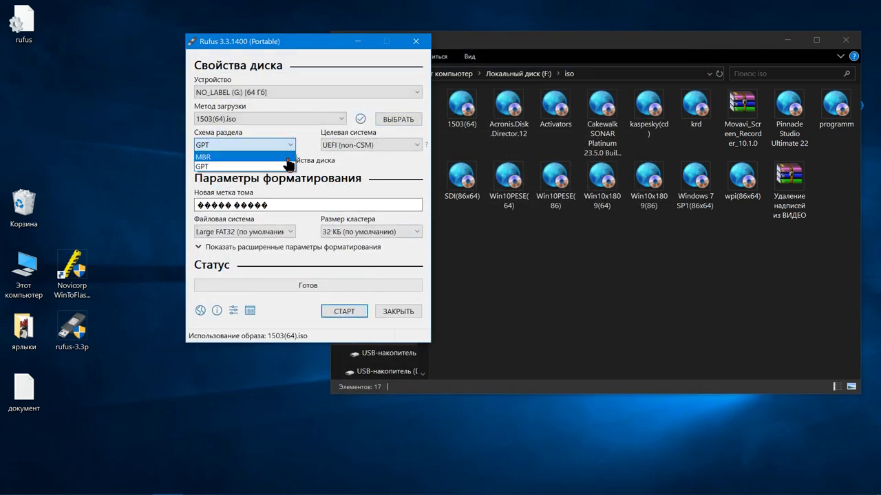
pyautogui.click(289, 166)
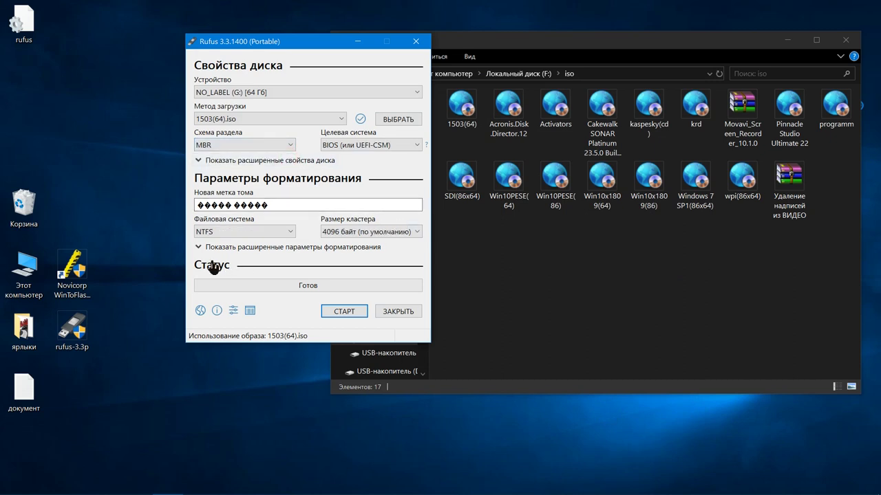
# Examine the advanced formatting options and the bad-block pass, cluster size, target system and partition scheme choices, and close Rufus without starting.
pyautogui.click(199, 248)
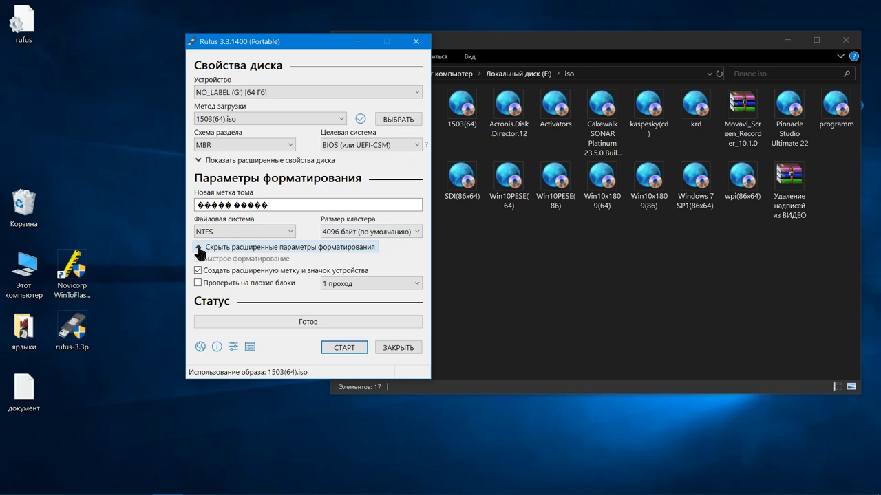
pyautogui.click(416, 289)
pyautogui.click(416, 289)
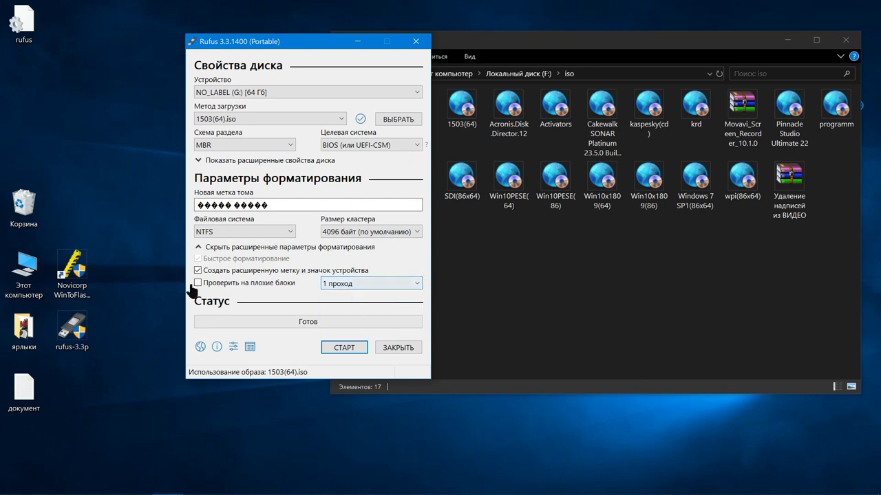
pyautogui.click(418, 232)
pyautogui.click(419, 234)
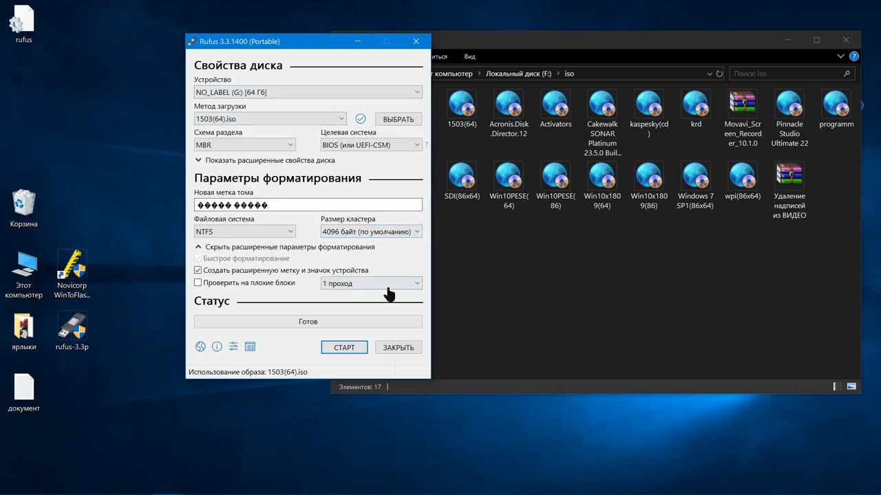
pyautogui.click(416, 144)
pyautogui.click(416, 144)
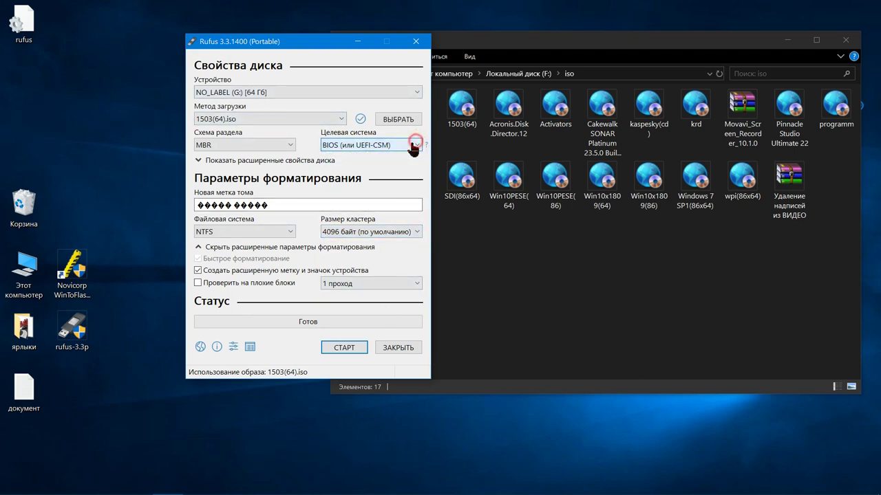
pyautogui.click(290, 144)
pyautogui.click(291, 145)
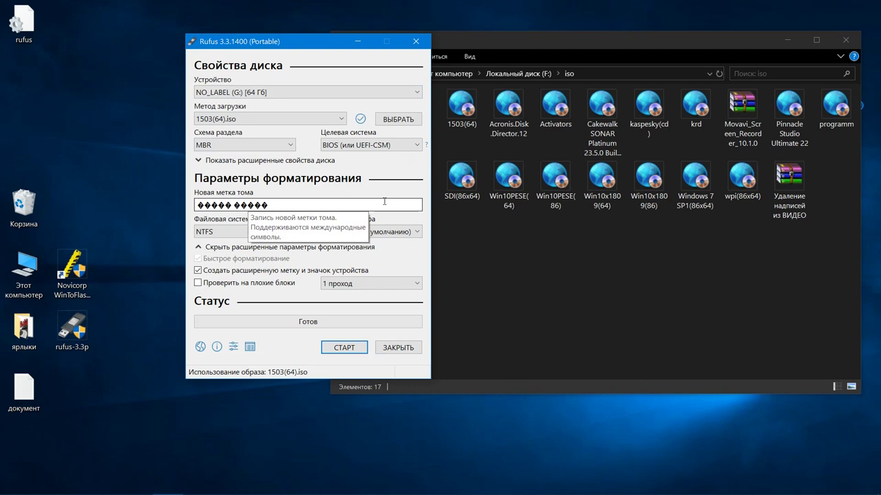
pyautogui.click(399, 349)
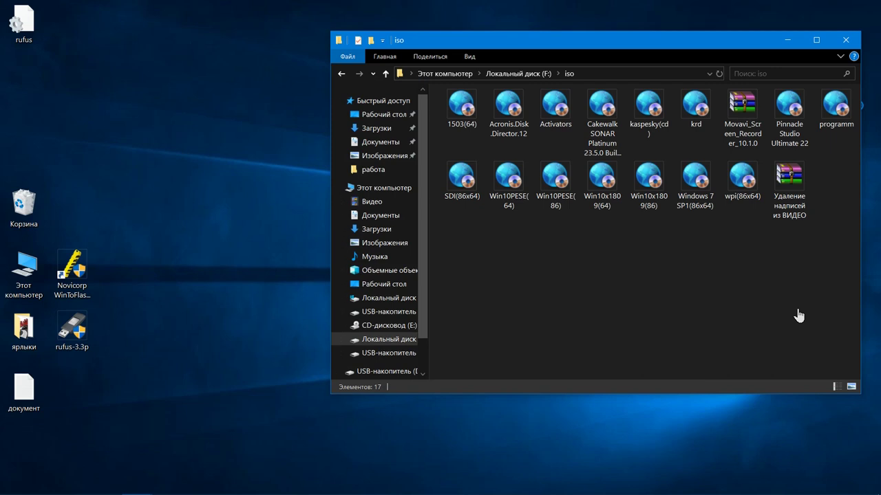
# Launch Novicorp WinToFlash Professional from the desktop as administrator and dismiss the Windows compatibility warning.
pyautogui.click(80, 277)
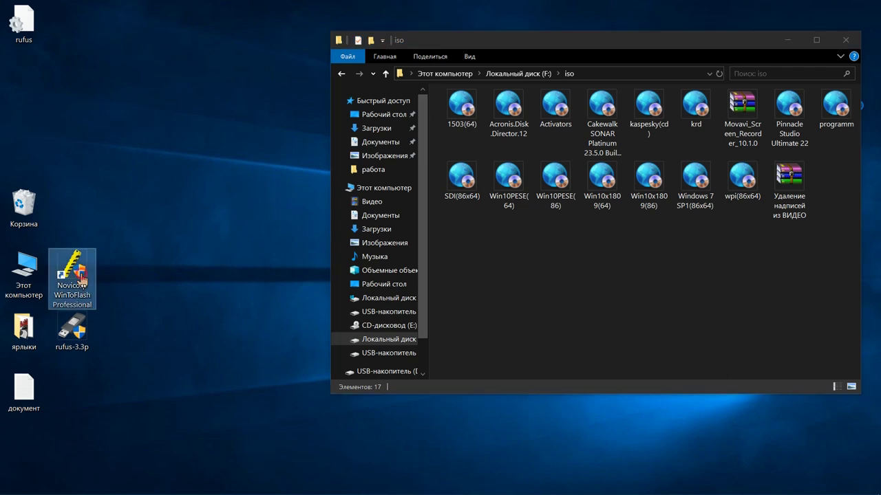
pyautogui.rightClick(80, 277)
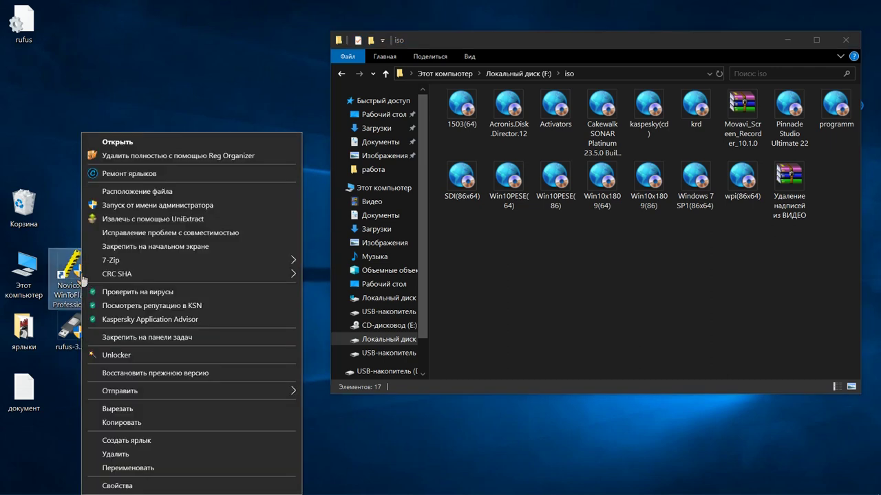
pyautogui.click(153, 210)
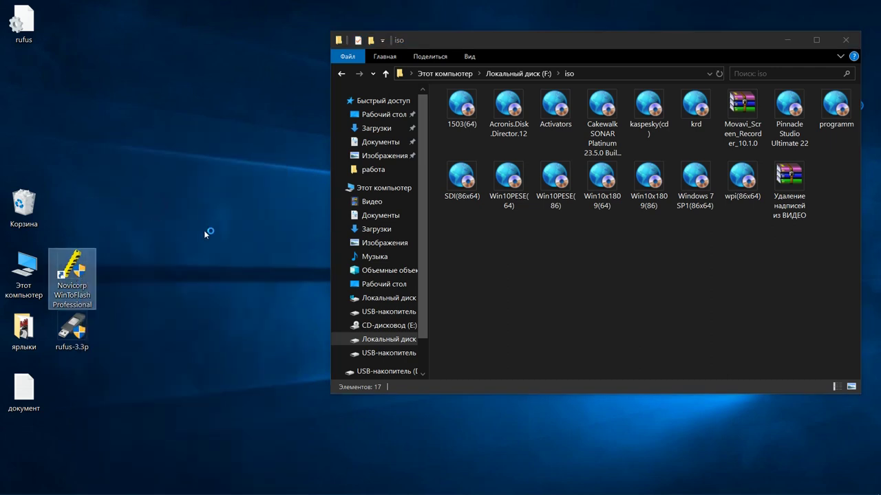
pyautogui.click(204, 230)
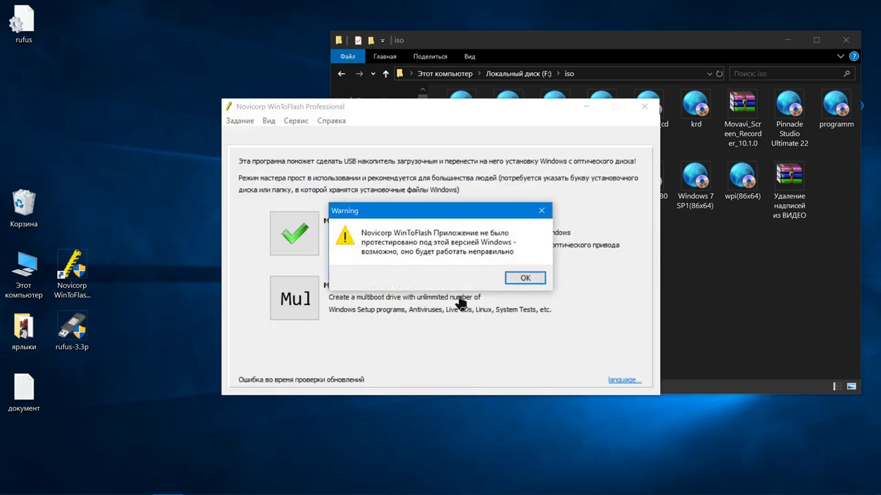
pyautogui.click(523, 279)
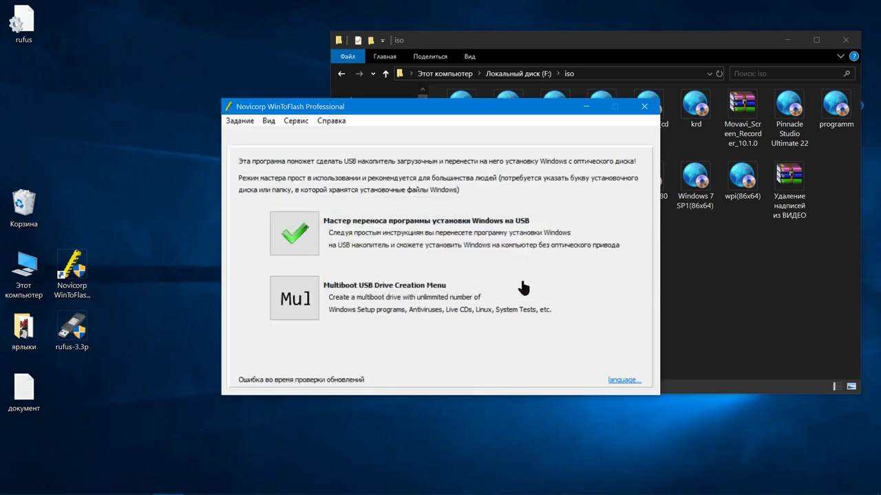
# Open the application settings and turn off asking before opening web pages.
pyautogui.moveTo(470, 112); pyautogui.dragTo(367, 50)
pyautogui.click(138, 62)
pyautogui.moveTo(179, 67)
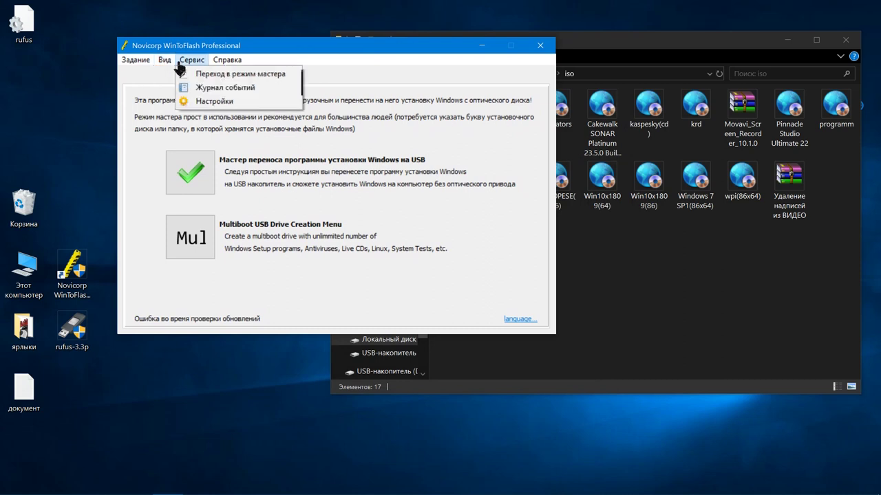
pyautogui.moveTo(212, 63)
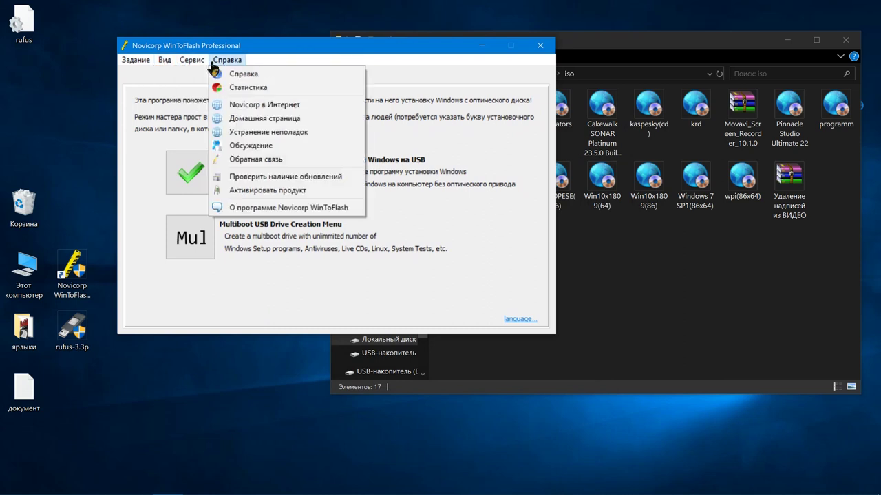
pyautogui.click(216, 102)
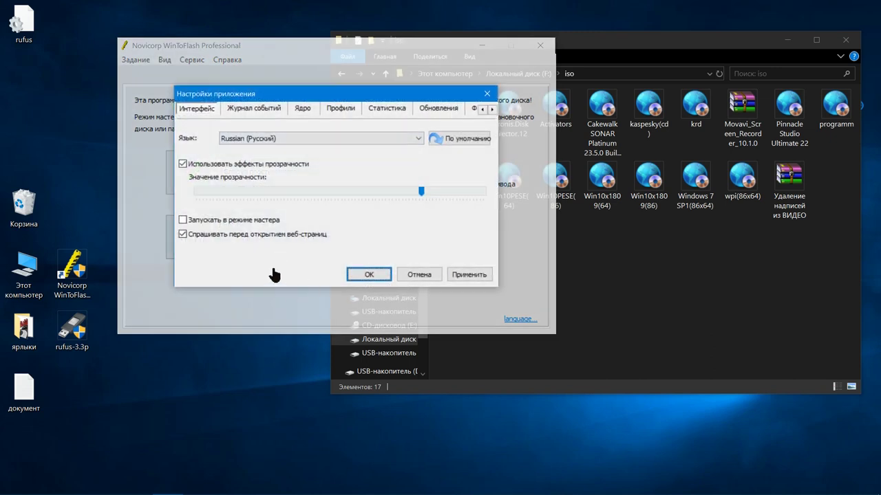
pyautogui.click(182, 235)
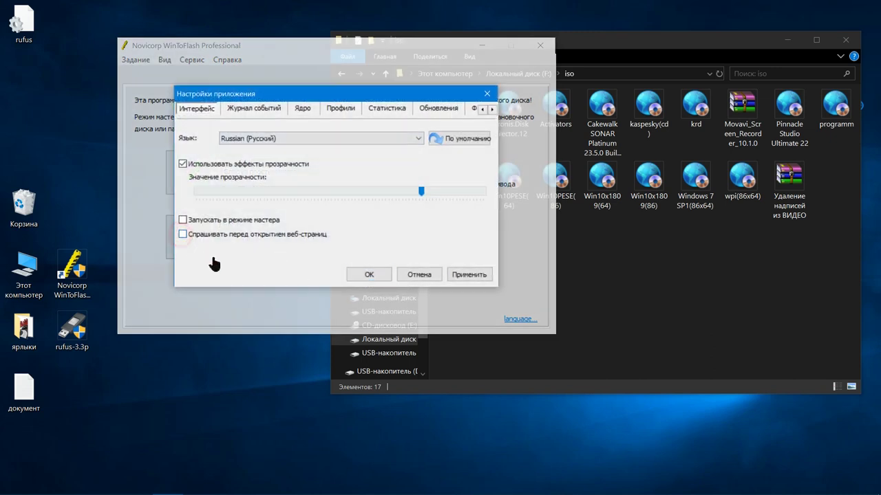
# Look through the event log, core, profile and statistics settings and turn off the automatic update reminder.
pyautogui.click(238, 113)
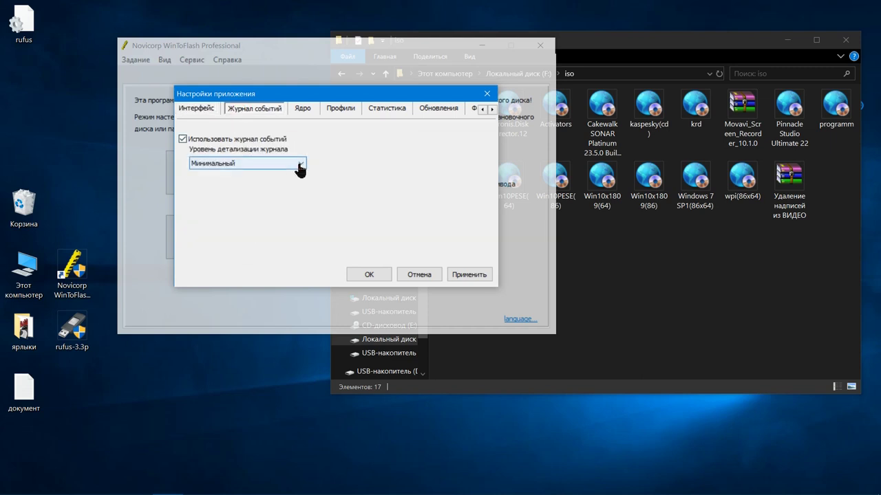
pyautogui.click(301, 111)
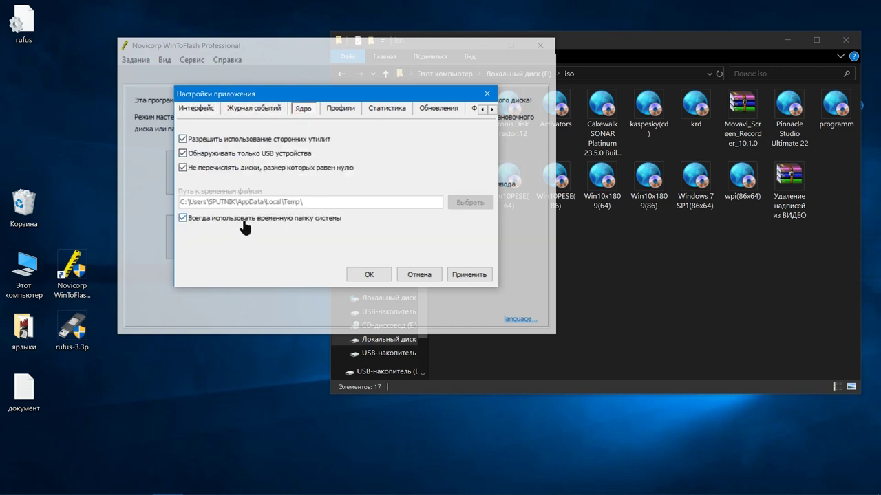
pyautogui.click(347, 113)
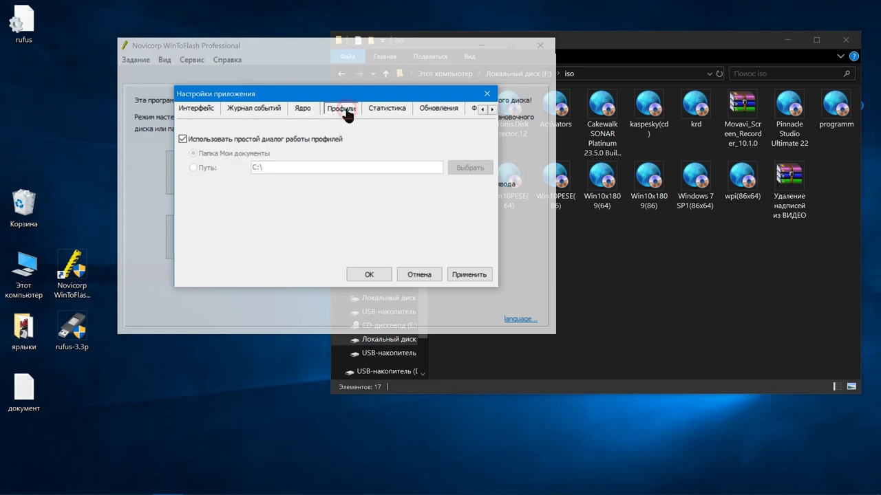
pyautogui.click(392, 113)
pyautogui.click(430, 111)
pyautogui.click(181, 140)
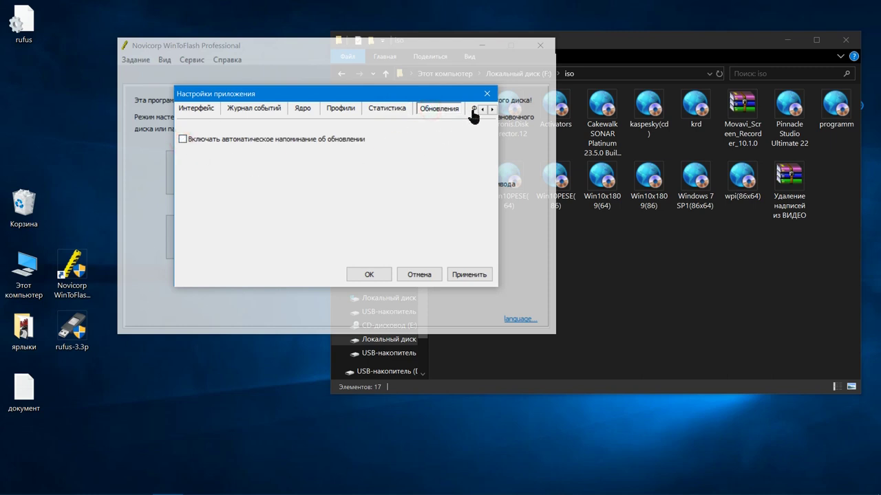
# Check the formatting confirmation settings, and apply and save the application settings.
pyautogui.click(474, 110)
pyautogui.click(464, 274)
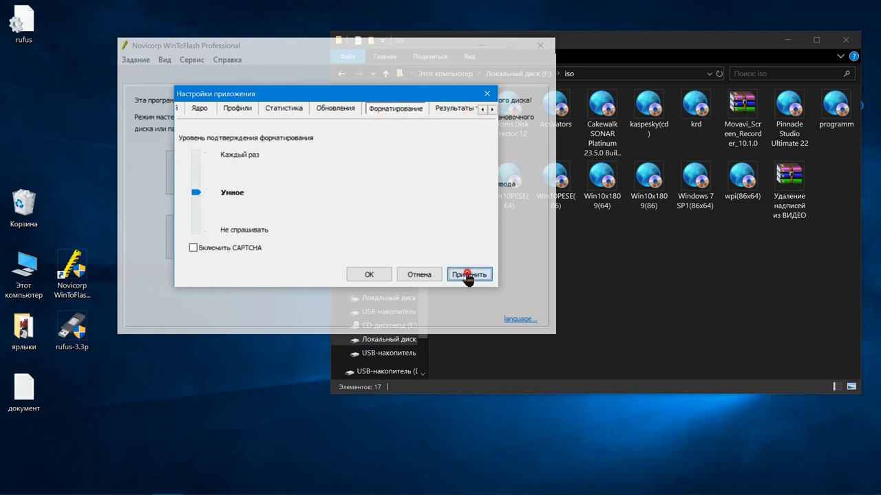
pyautogui.click(370, 275)
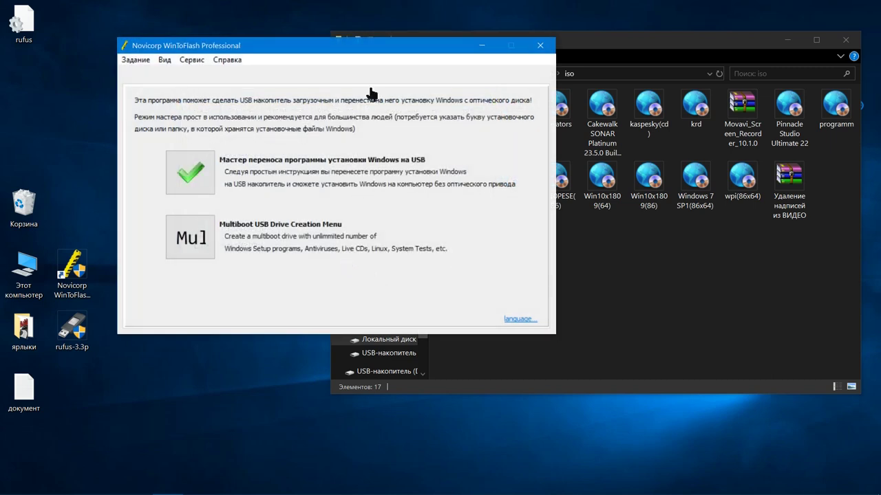
# Open the multiboot USB drive creation menu and launch the Bootable USB Test app from it.
pyautogui.moveTo(376, 45); pyautogui.dragTo(342, 48)
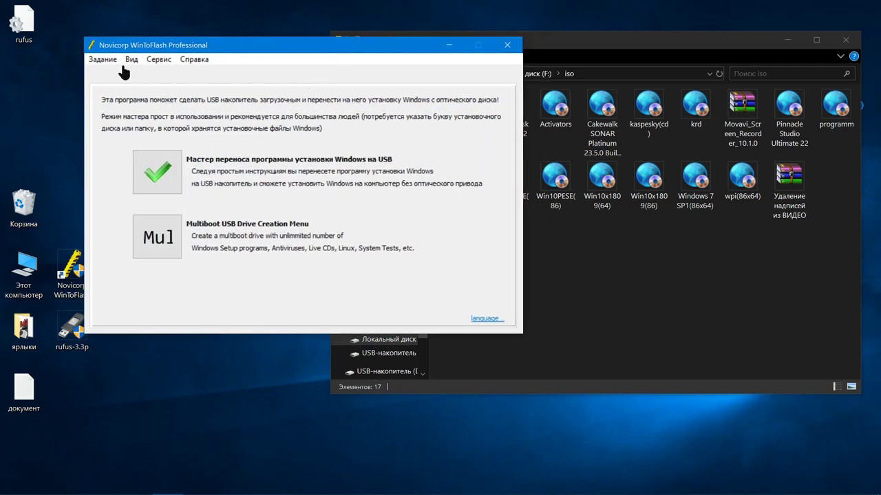
pyautogui.click(169, 252)
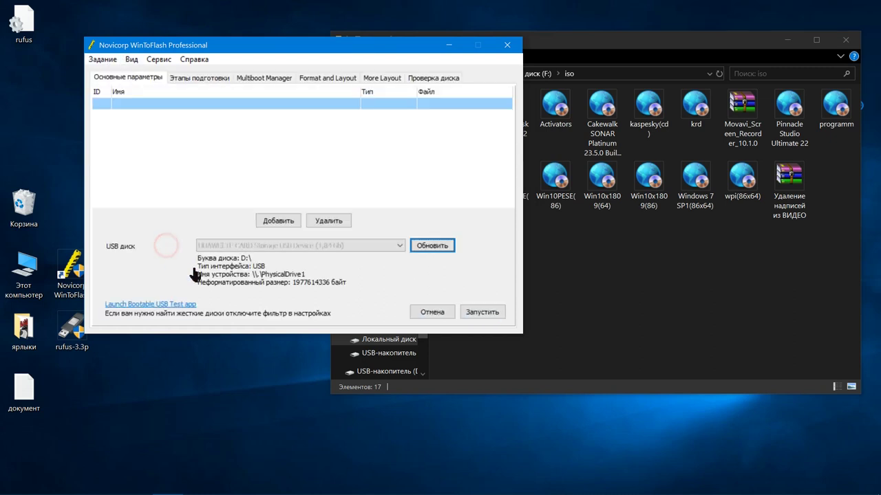
pyautogui.click(160, 304)
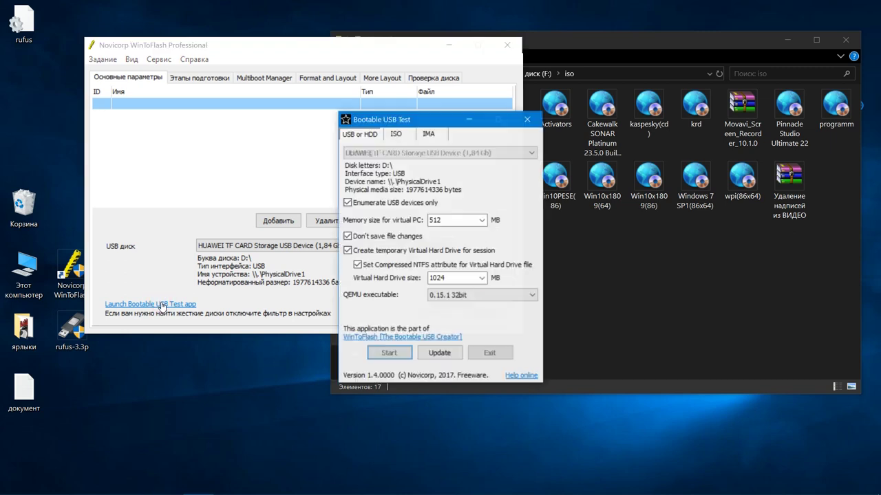
# Set the virtual PC memory size to 4096 MB and the QEMU executable to 0.15.1 64bit.
pyautogui.click(482, 220)
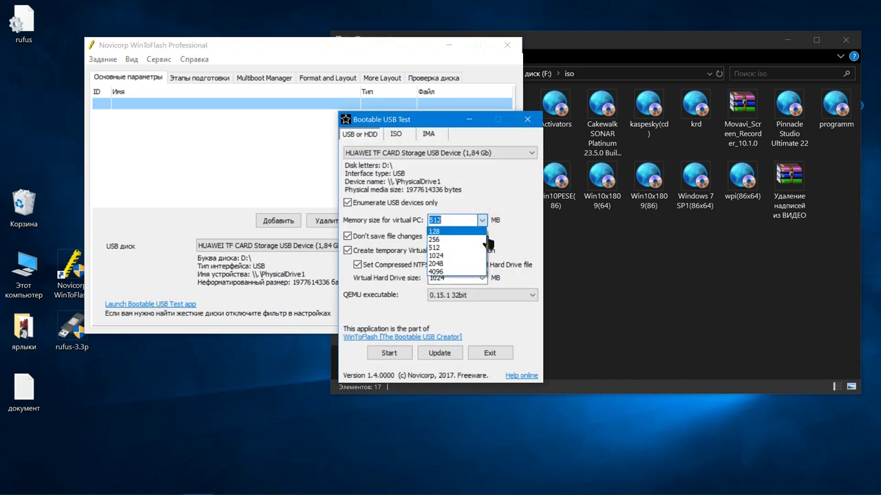
pyautogui.click(474, 272)
pyautogui.click(531, 296)
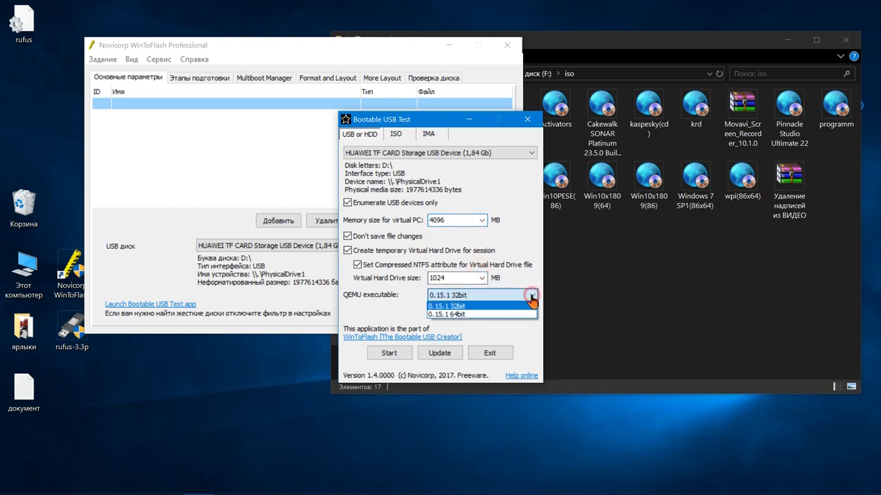
pyautogui.click(531, 315)
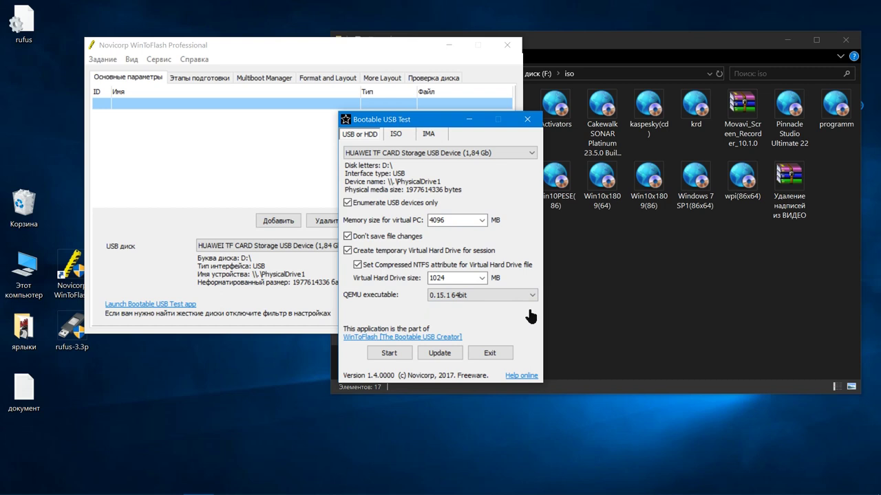
# Check the ISO test page, select the SanDisk Cruzer Switch USB Device as the drive to test, and exit Bootable USB Test.
pyautogui.click(395, 135)
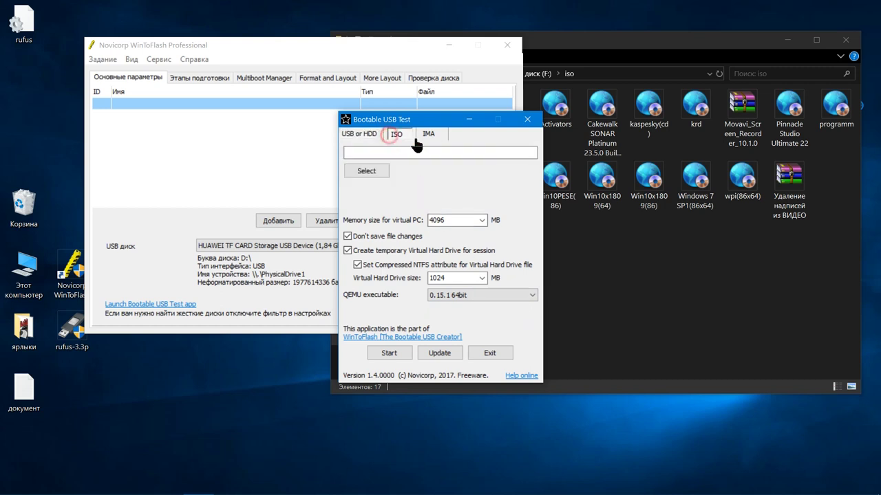
pyautogui.click(360, 135)
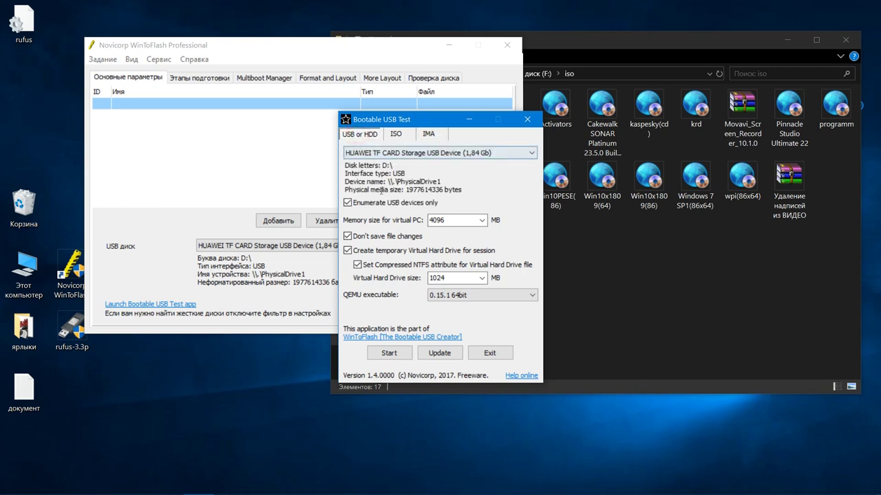
pyautogui.click(531, 154)
pyautogui.click(532, 173)
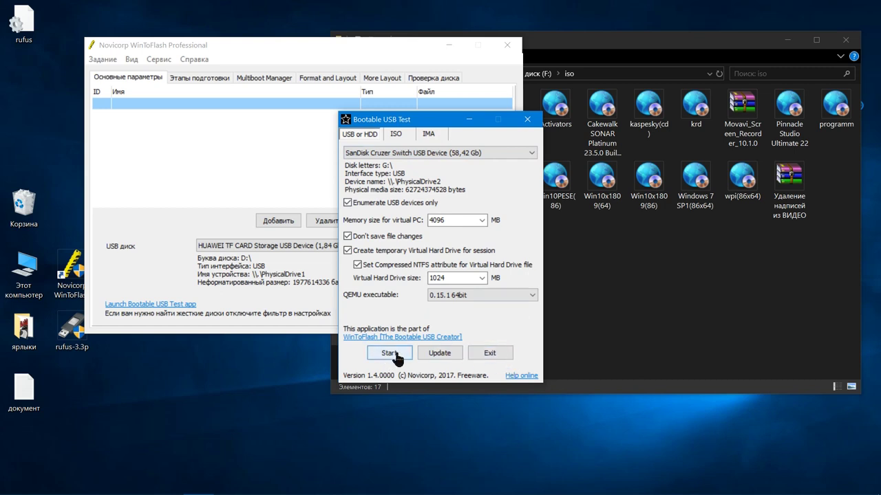
pyautogui.click(488, 354)
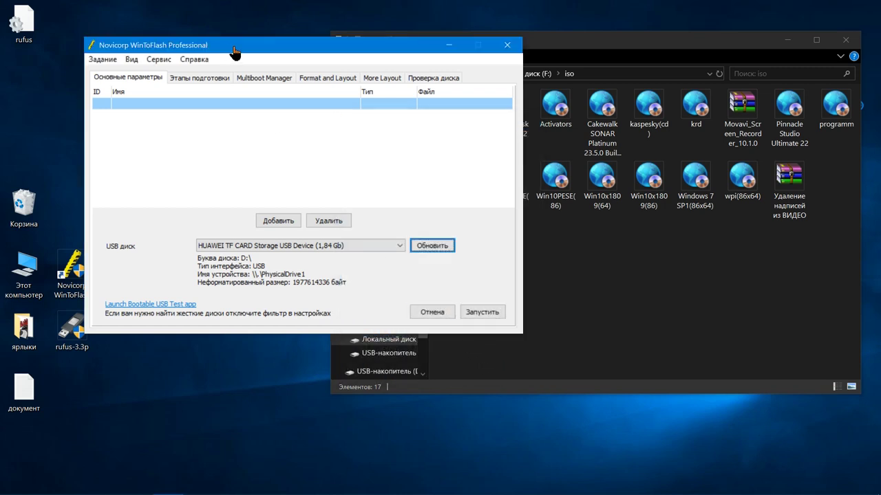
# Review the USB preparation stages and view the multiboot manager settings.
pyautogui.moveTo(234, 51); pyautogui.dragTo(256, 48)
pyautogui.click(240, 74)
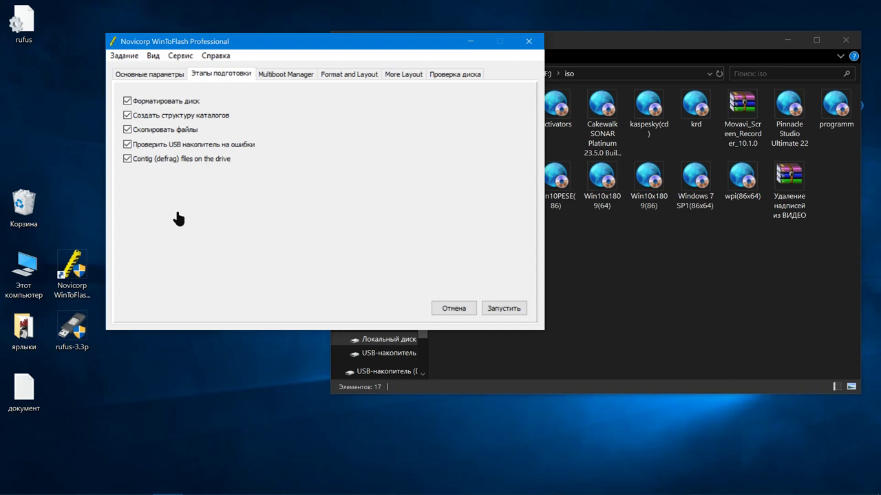
pyautogui.click(282, 76)
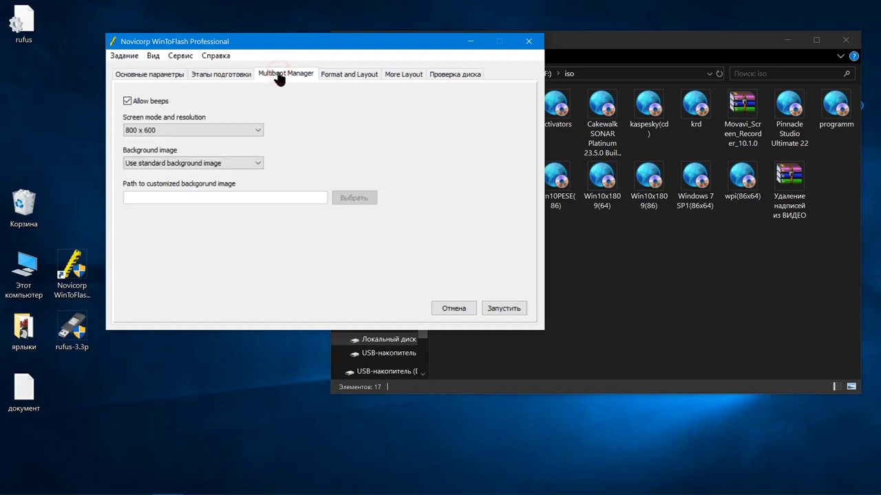
# Try the 1280 x 1024 multiboot screen resolution, return it to 800 x 600, and keep the standard background image.
pyautogui.click(257, 131)
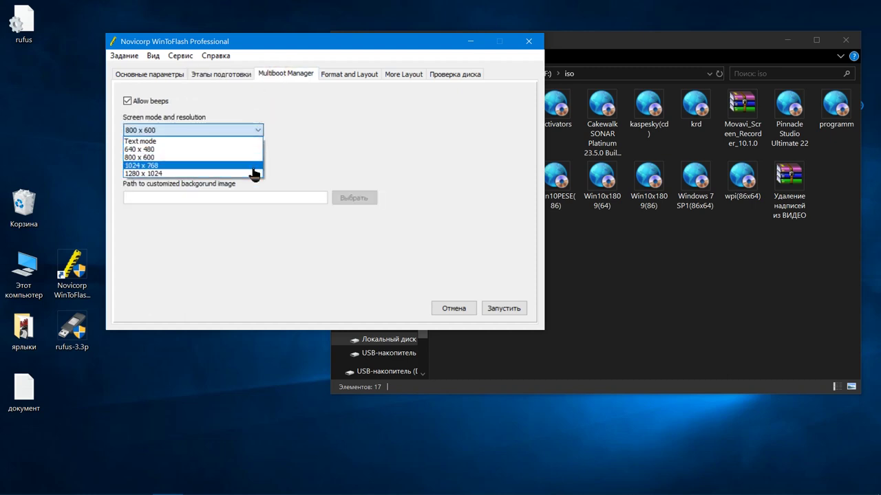
pyautogui.click(254, 173)
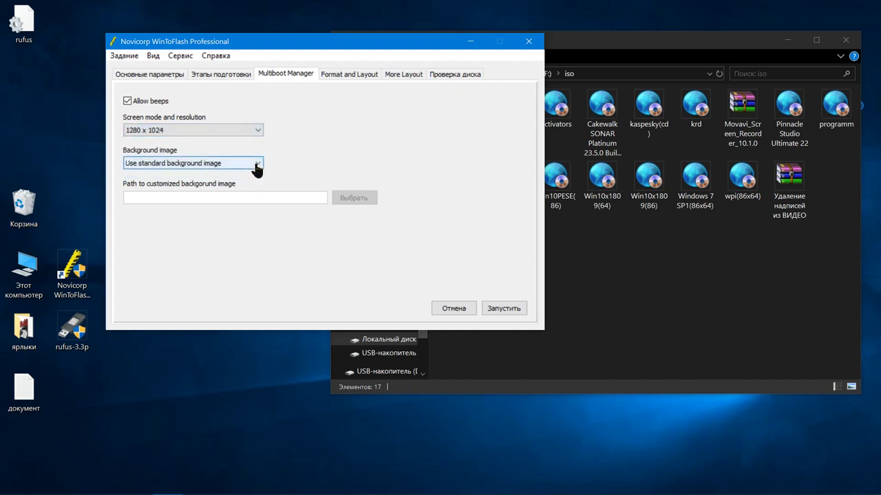
pyautogui.click(258, 132)
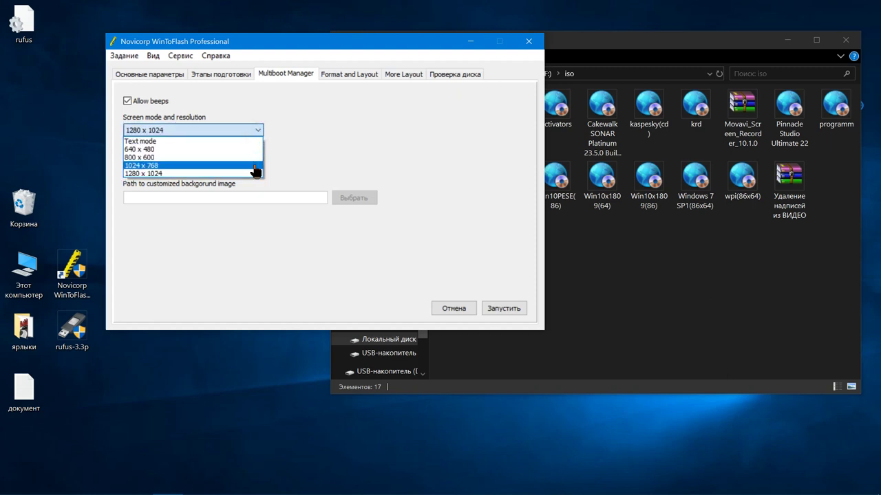
pyautogui.click(254, 158)
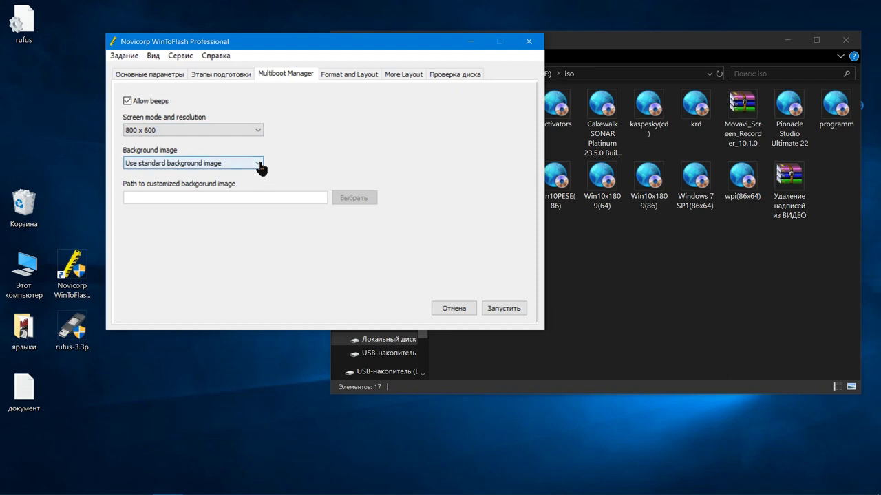
pyautogui.click(258, 164)
pyautogui.click(253, 182)
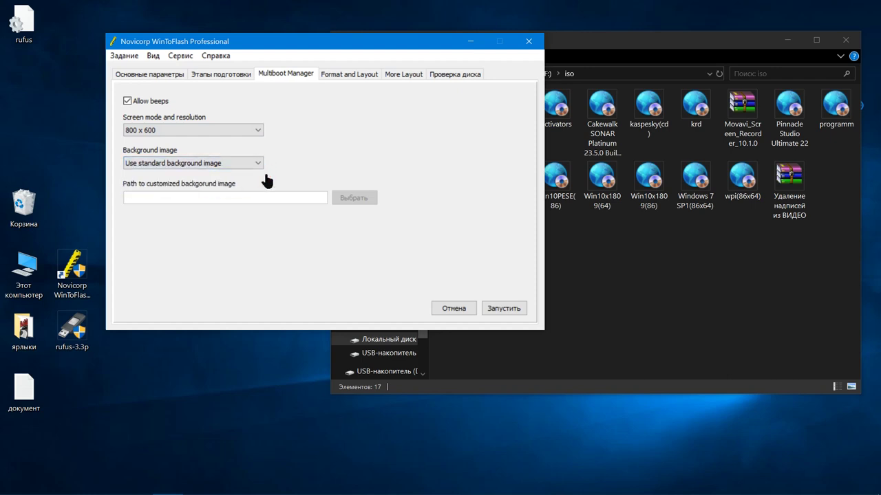
# Set the drive's file system to NTFS and the partition scheme to USB-HDD+/256.
pyautogui.click(342, 76)
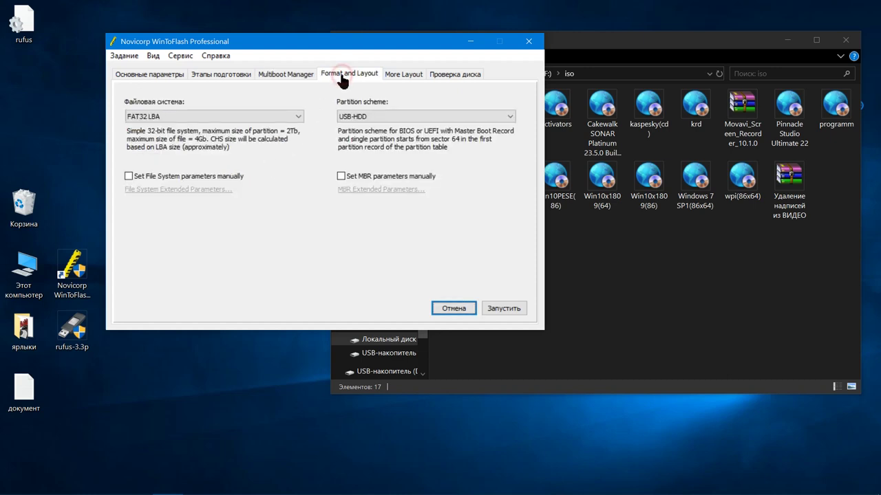
pyautogui.click(300, 118)
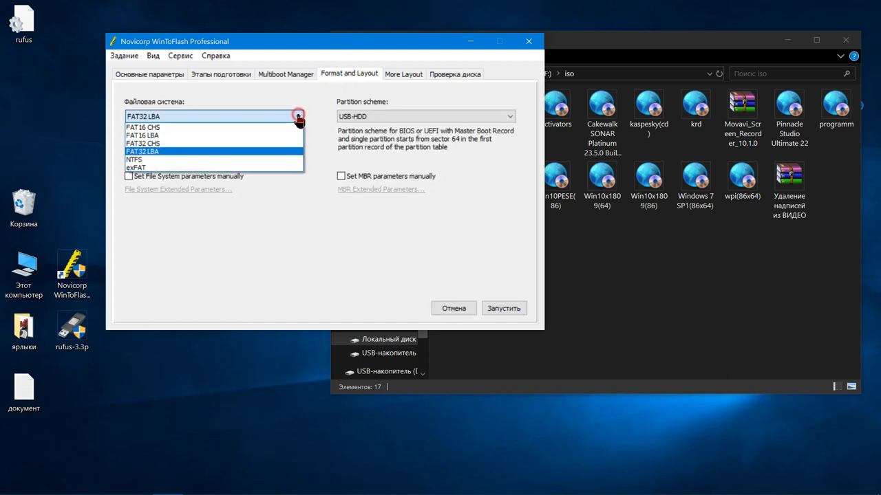
pyautogui.click(291, 159)
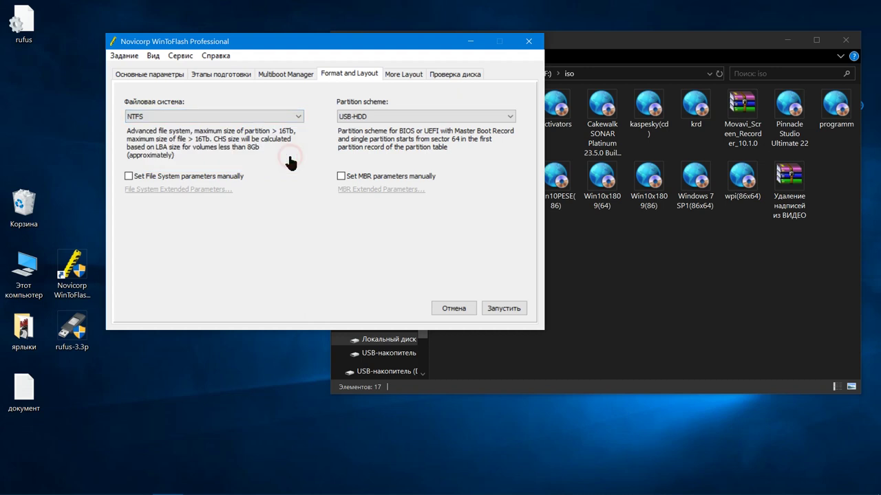
pyautogui.click(296, 117)
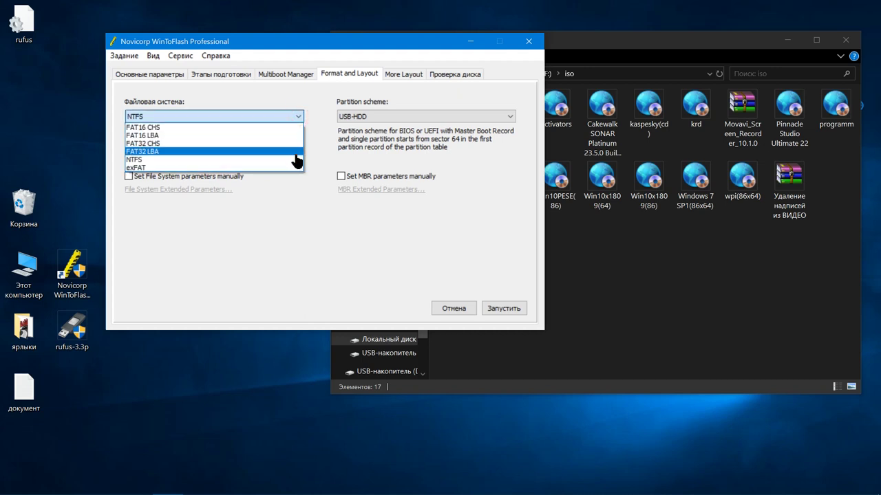
pyautogui.click(295, 160)
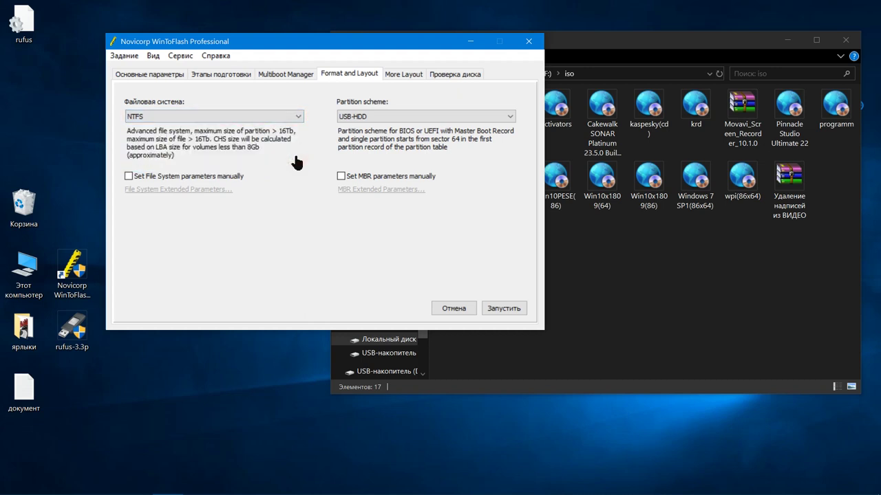
pyautogui.click(510, 117)
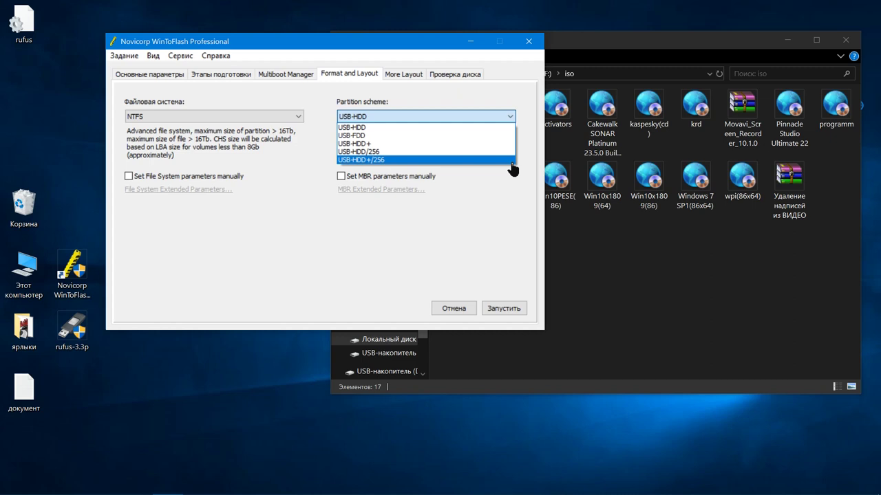
pyautogui.click(512, 162)
# Examine the CHS policy, drive size limit and disk check options.
pyautogui.click(404, 74)
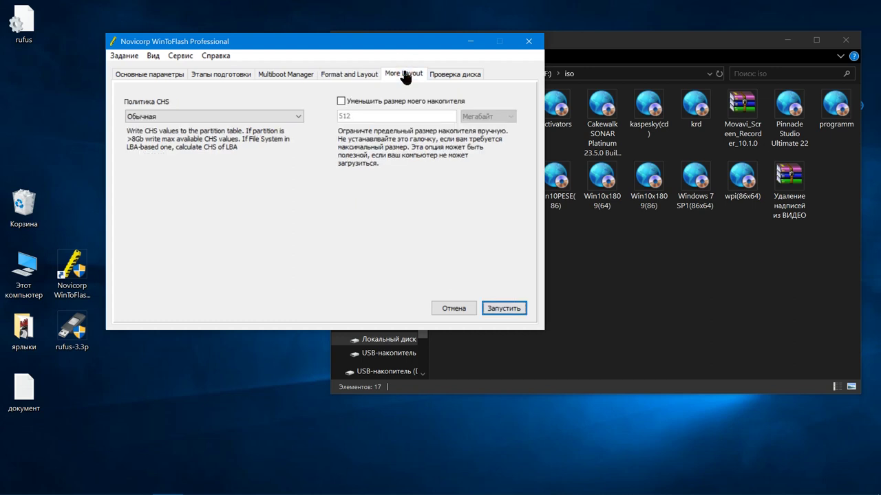
pyautogui.click(300, 116)
pyautogui.click(301, 115)
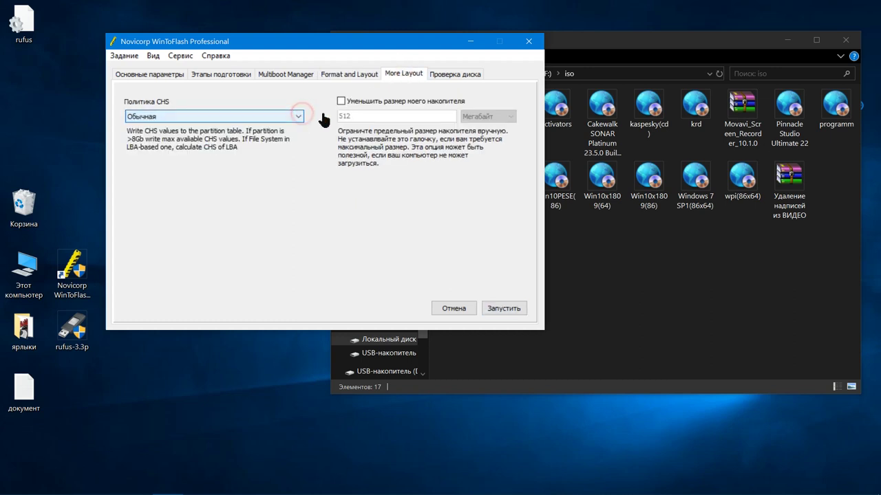
pyautogui.click(451, 79)
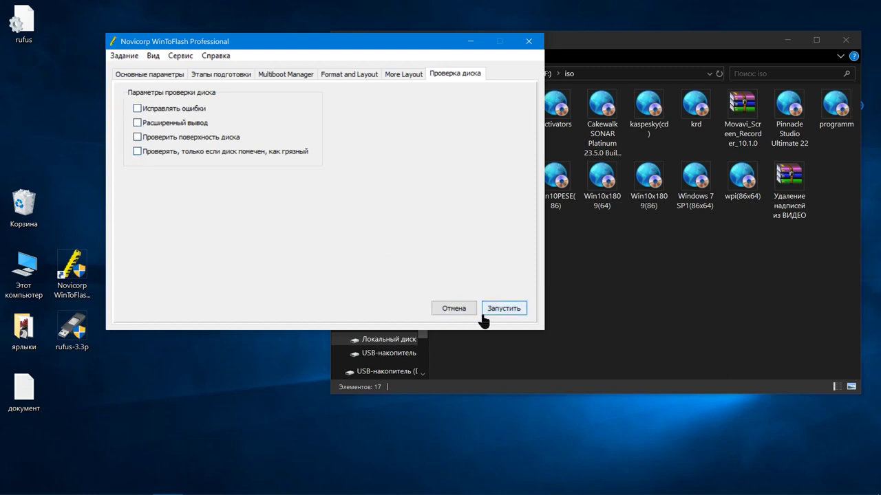
# Choose the SanDisk Cruzer Switch USB Device (58,42 Gb) as the target USB drive in the main parameters.
pyautogui.click(172, 74)
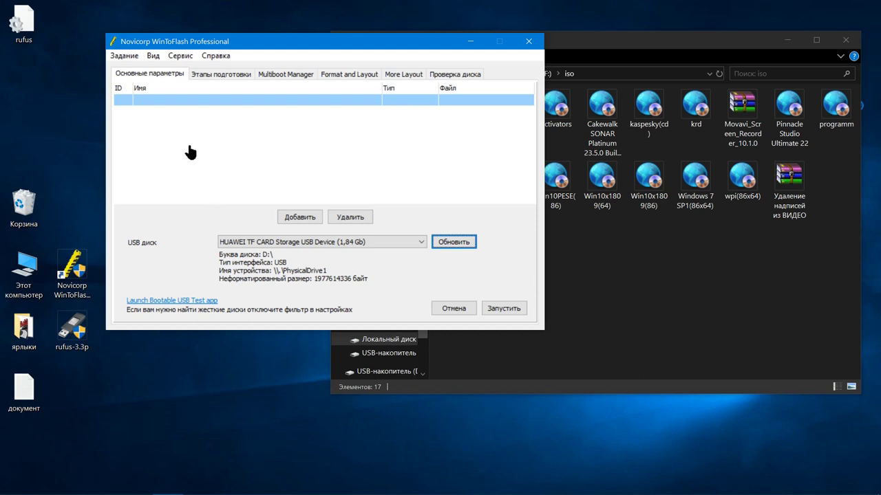
pyautogui.click(421, 243)
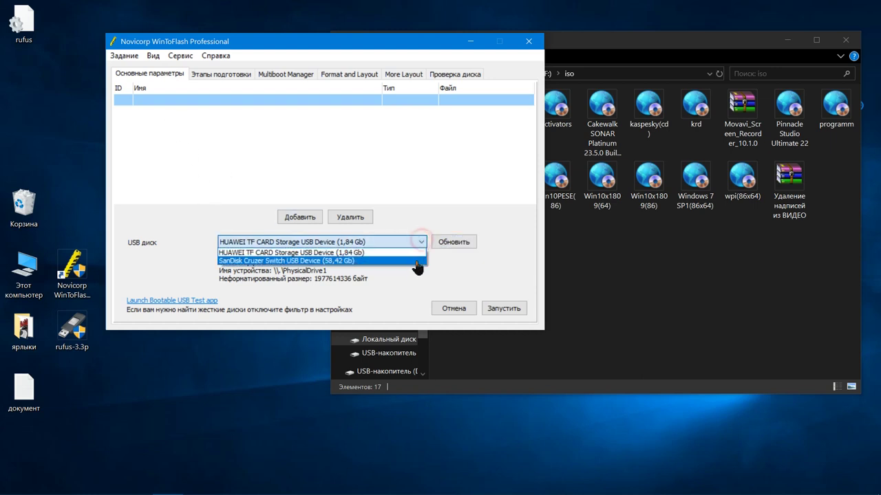
pyautogui.click(415, 261)
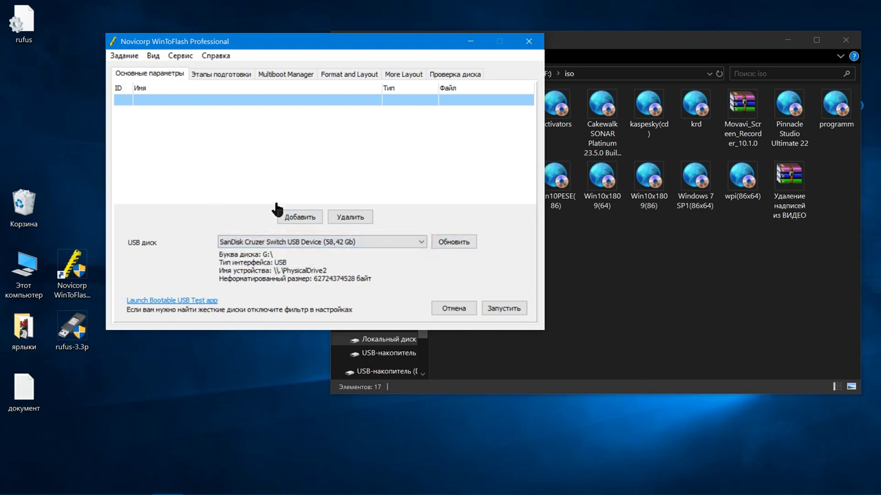
# Add a Windows 10 (any edition) image to the multiboot list using the file F:\iso\1503(64).iso.
pyautogui.click(301, 219)
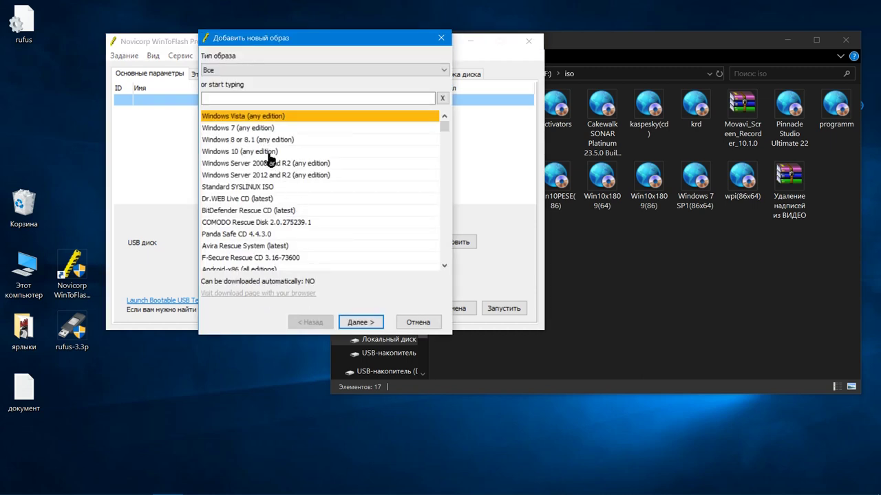
pyautogui.click(269, 152)
pyautogui.click(354, 321)
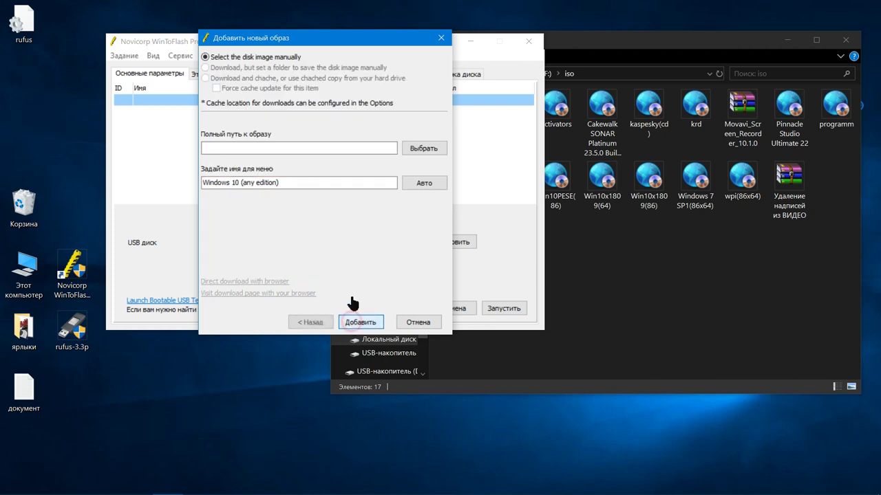
pyautogui.click(420, 150)
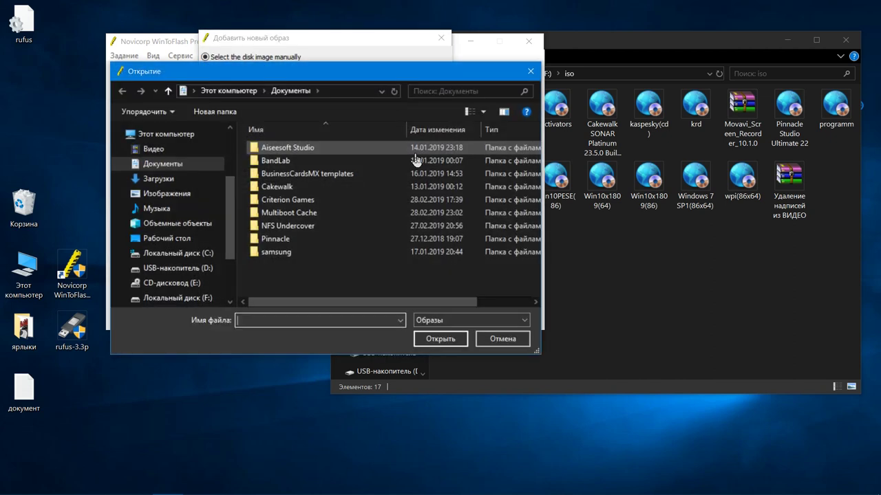
pyautogui.click(197, 298)
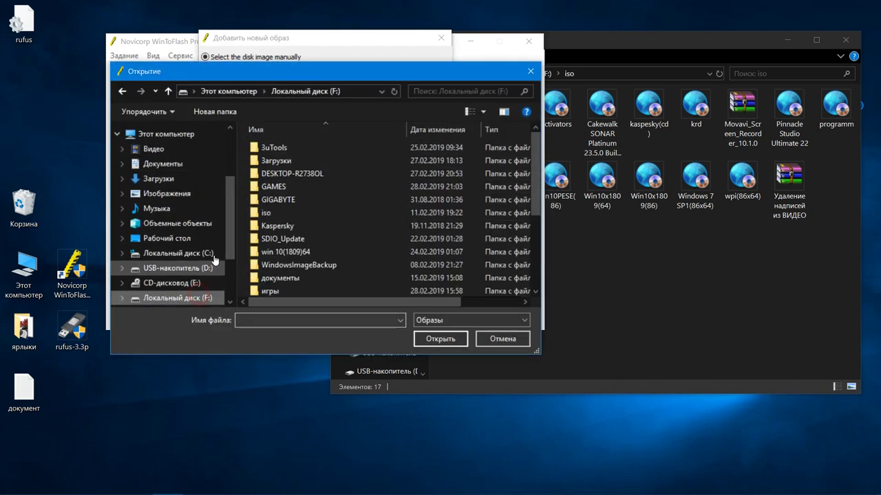
pyautogui.doubleClick(291, 212)
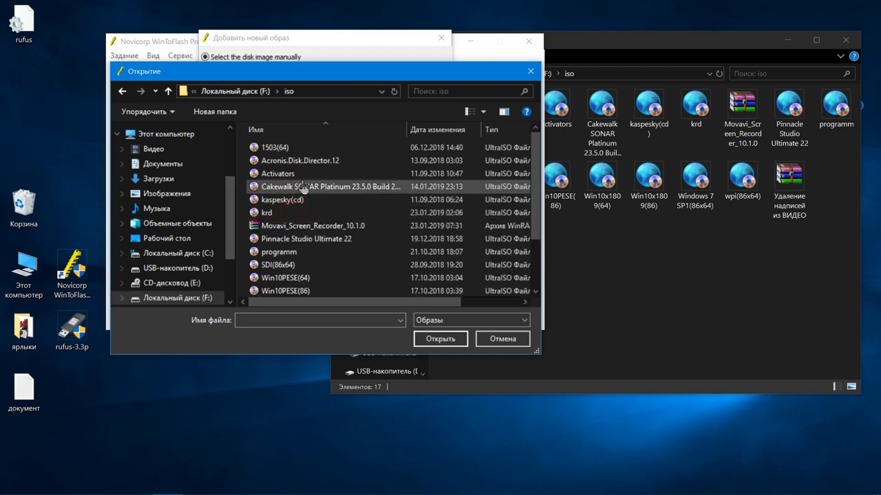
pyautogui.click(303, 147)
pyautogui.click(427, 338)
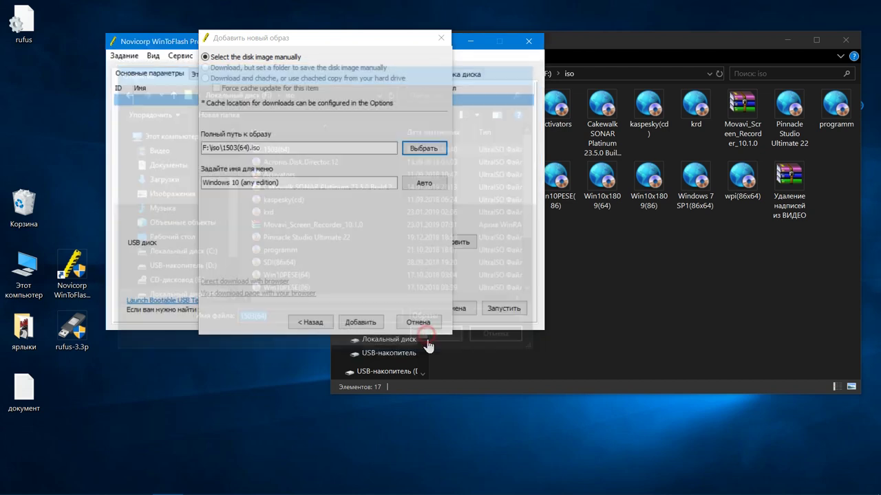
pyautogui.click(359, 323)
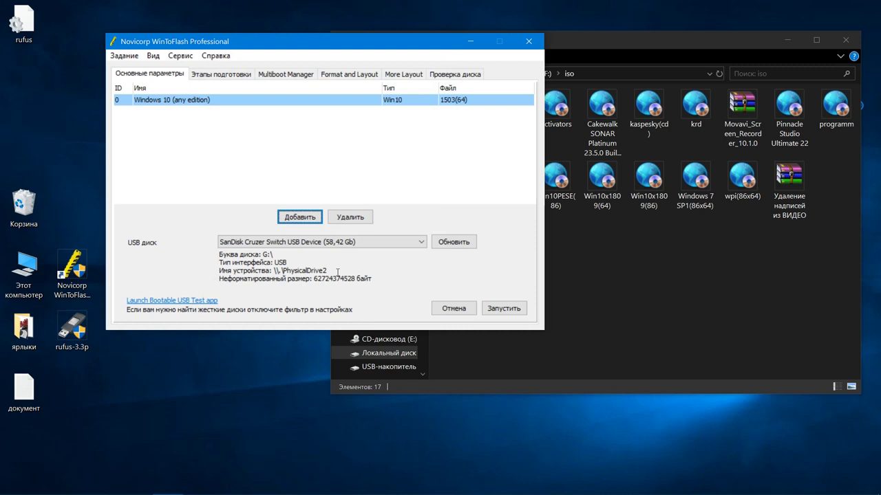
# Add a Windows 7 (any edition) image to the multiboot list using the file F:\iso\Windows 7 SP1(86x64) .iso.
pyautogui.click(312, 219)
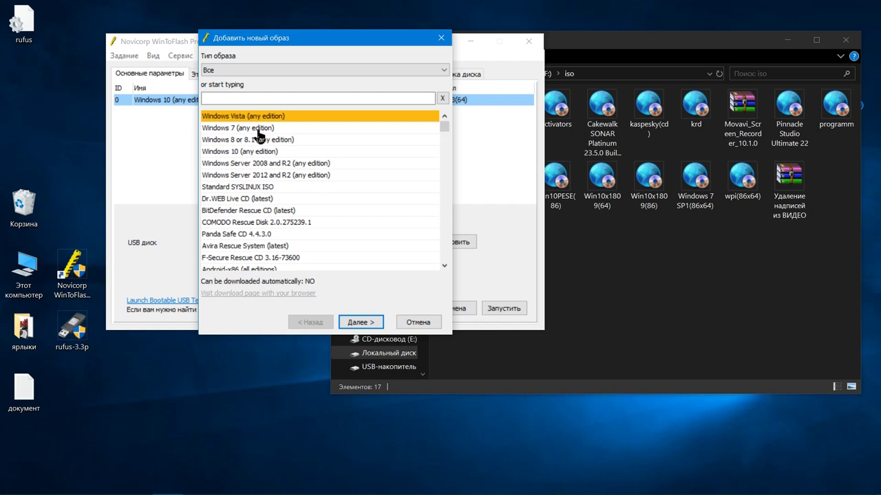
pyautogui.click(258, 130)
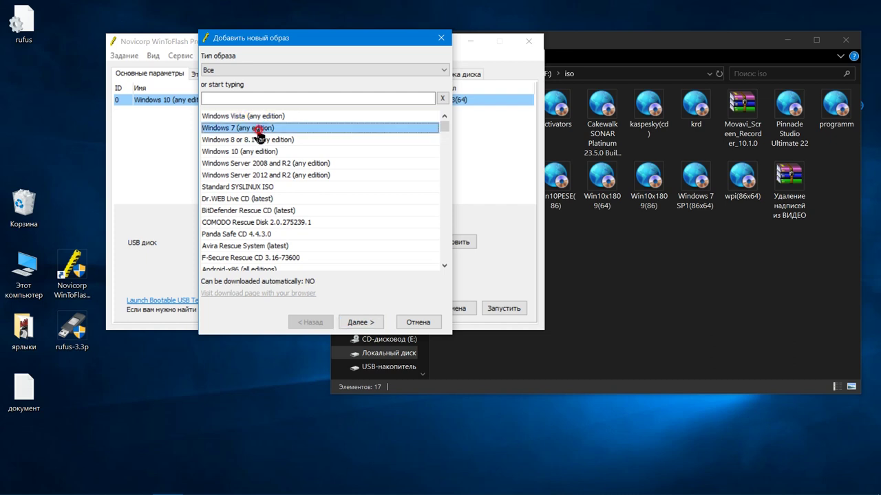
pyautogui.click(351, 322)
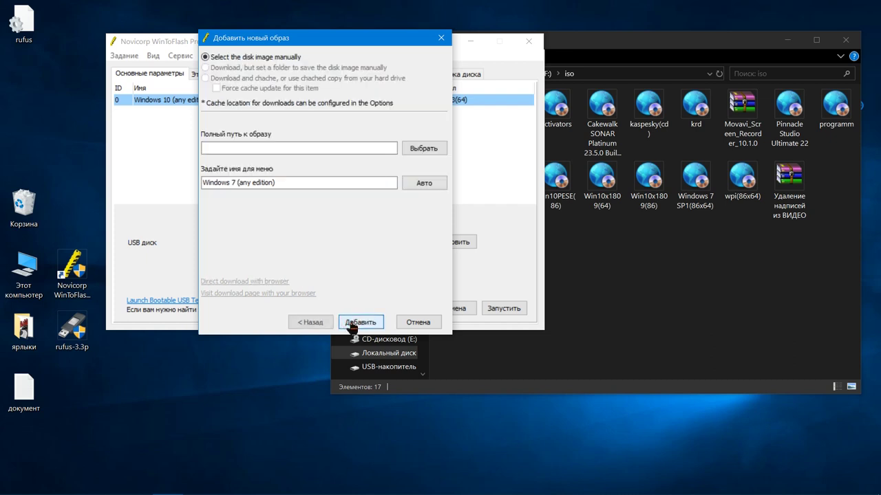
pyautogui.click(422, 149)
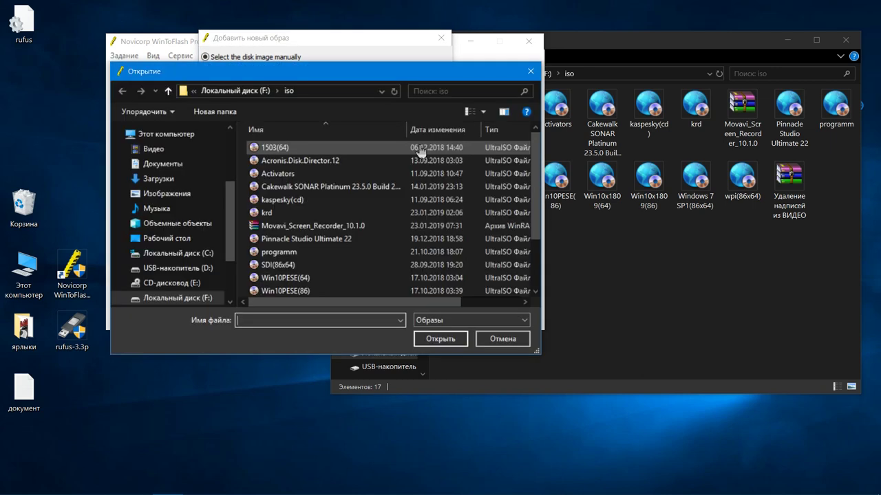
pyautogui.scroll(-2, 313, 227)
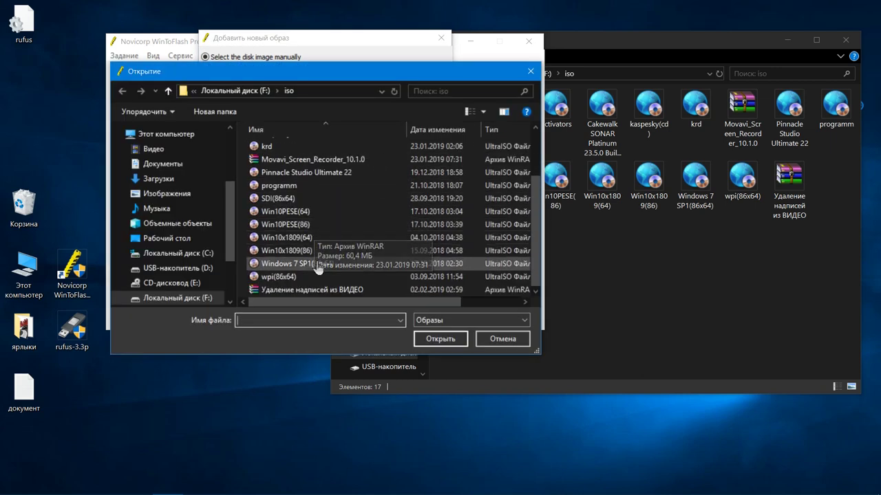
pyautogui.click(316, 264)
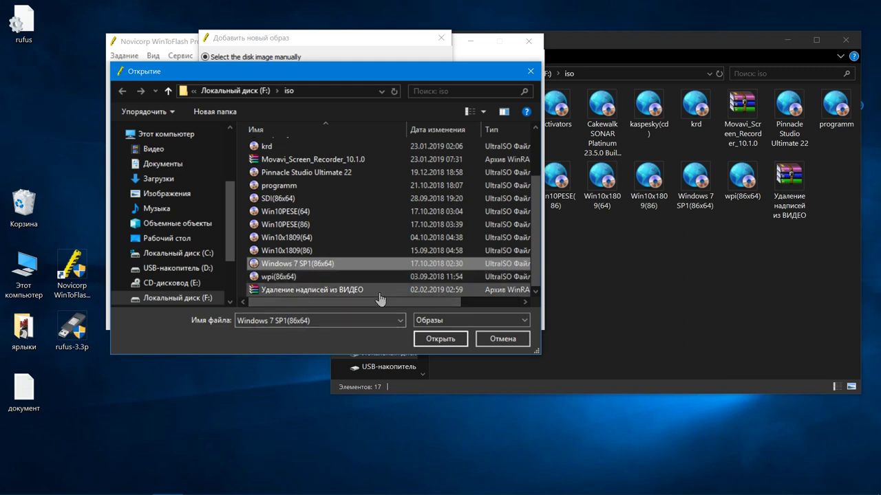
pyautogui.click(434, 340)
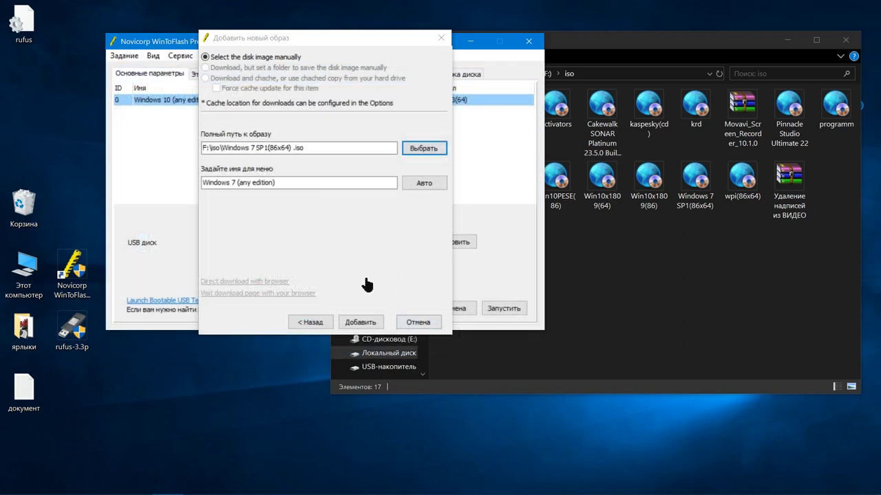
pyautogui.click(358, 323)
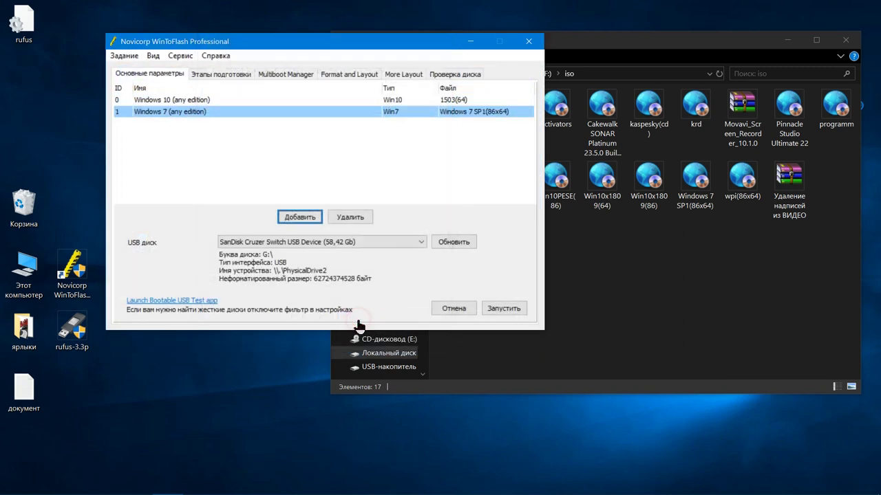
# Add a General bootable ISO from the standard or unknown bootloader category to the multiboot list using the file F:\iso\programm.iso.
pyautogui.click(310, 218)
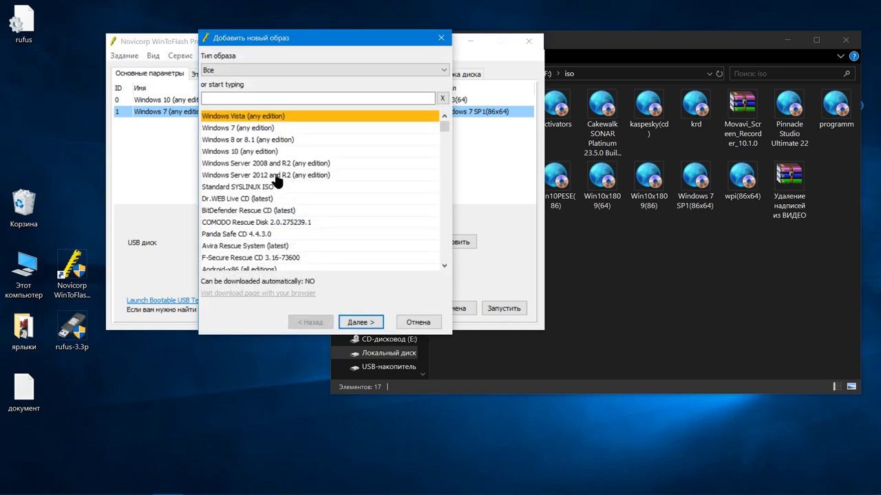
pyautogui.click(443, 69)
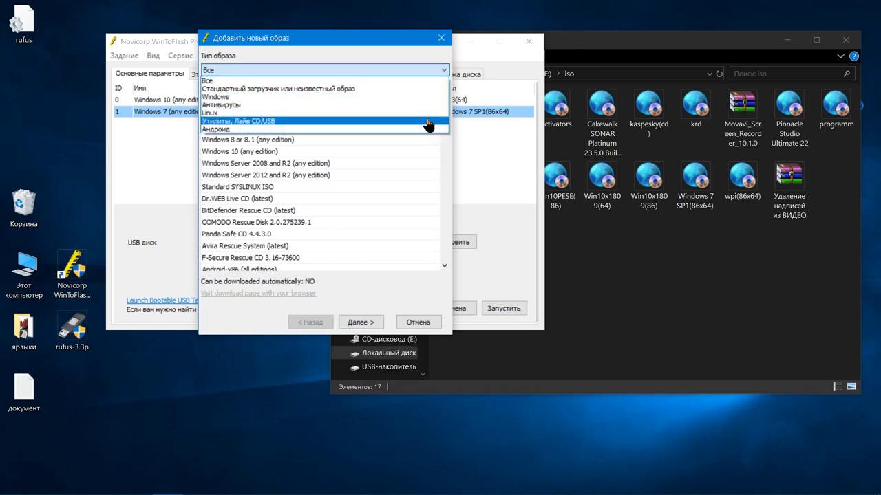
pyautogui.click(426, 89)
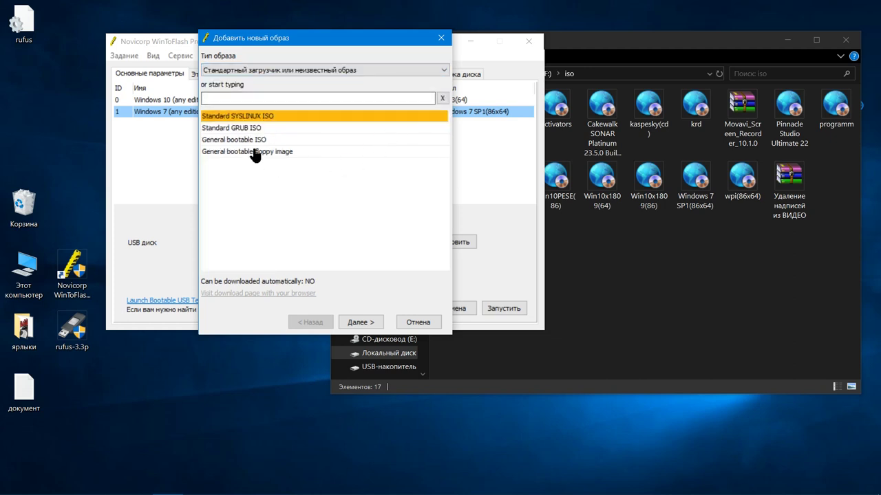
pyautogui.click(249, 140)
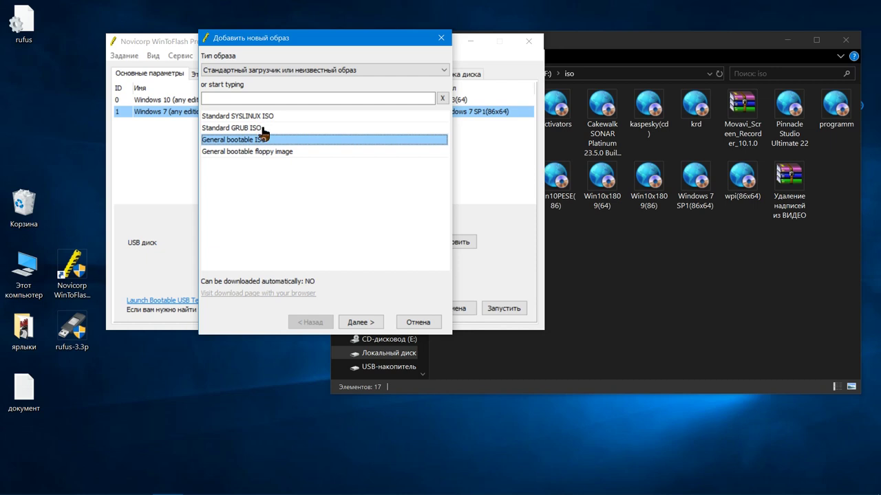
pyautogui.click(357, 323)
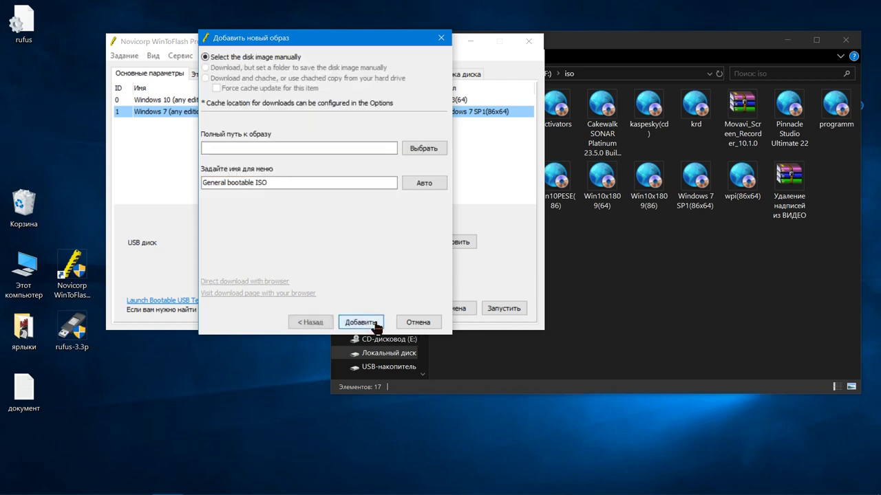
pyautogui.click(422, 150)
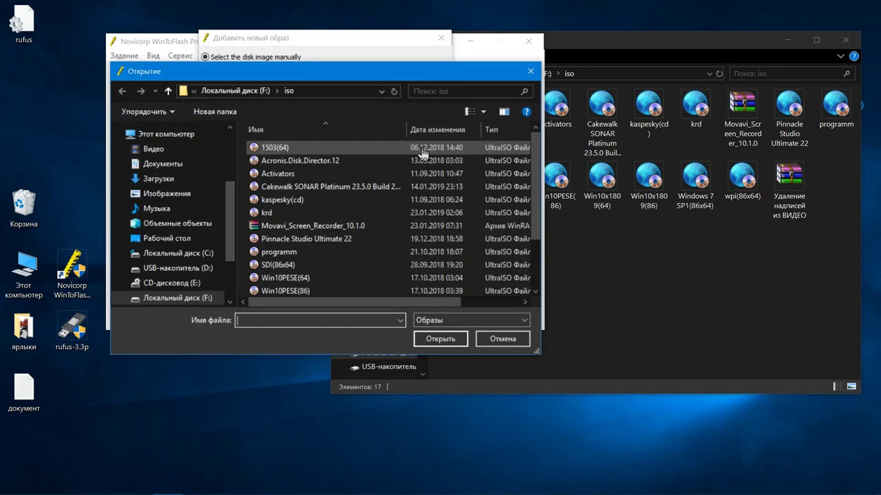
pyautogui.scroll(-1, 342, 210)
pyautogui.click(326, 225)
pyautogui.click(452, 339)
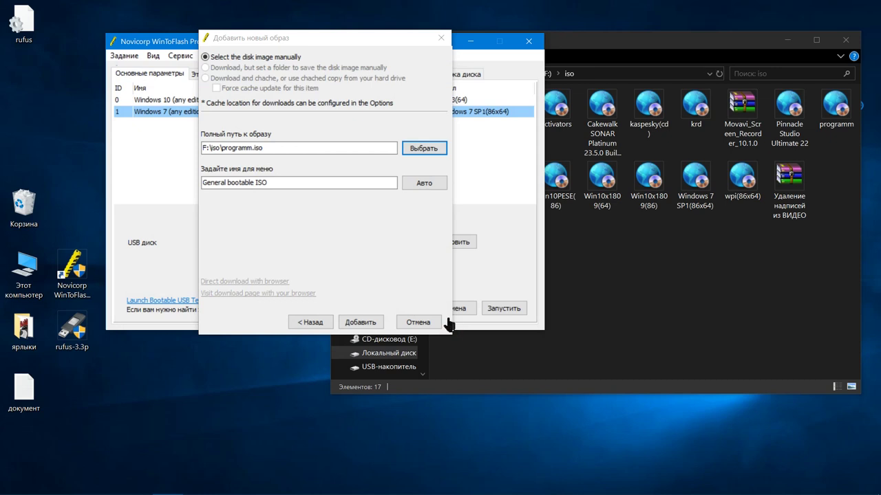
pyautogui.click(374, 324)
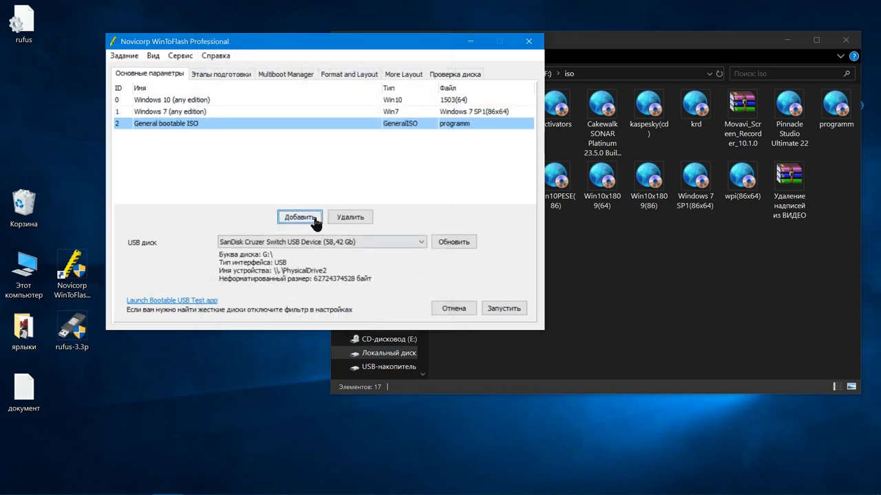
# Add Kaspesky Rescue Disk 10 from the antivirus category, selecting its disk image manually as F:\iso\krd.iso.
pyautogui.click(314, 219)
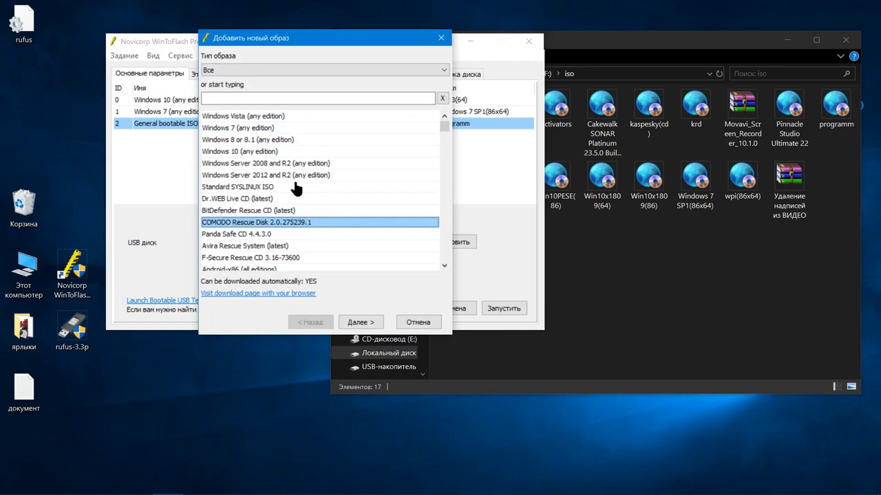
pyautogui.click(444, 69)
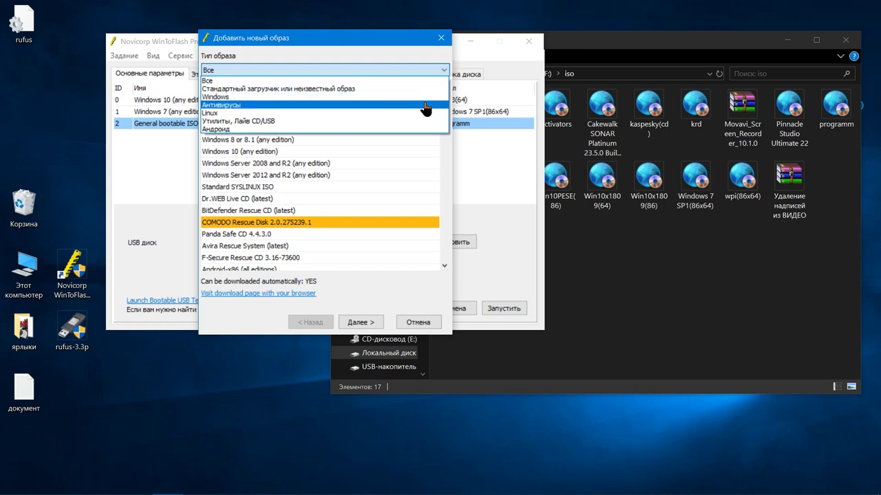
pyautogui.click(426, 105)
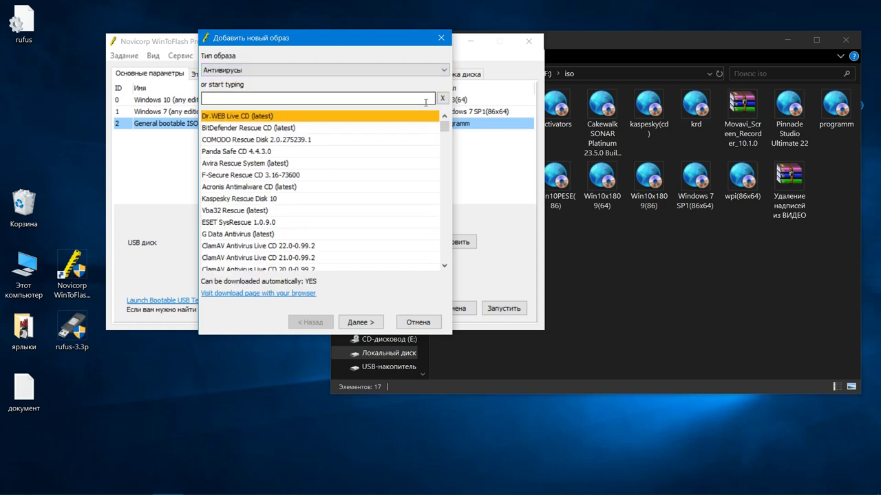
pyautogui.click(282, 199)
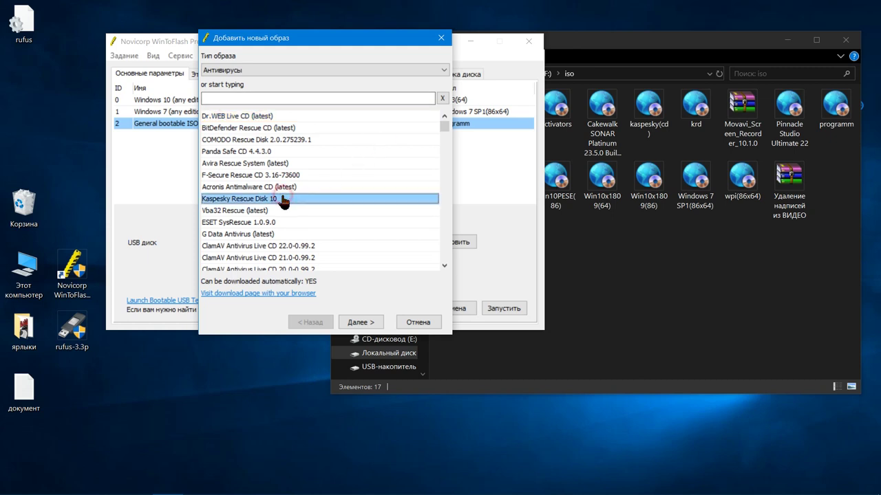
pyautogui.click(349, 320)
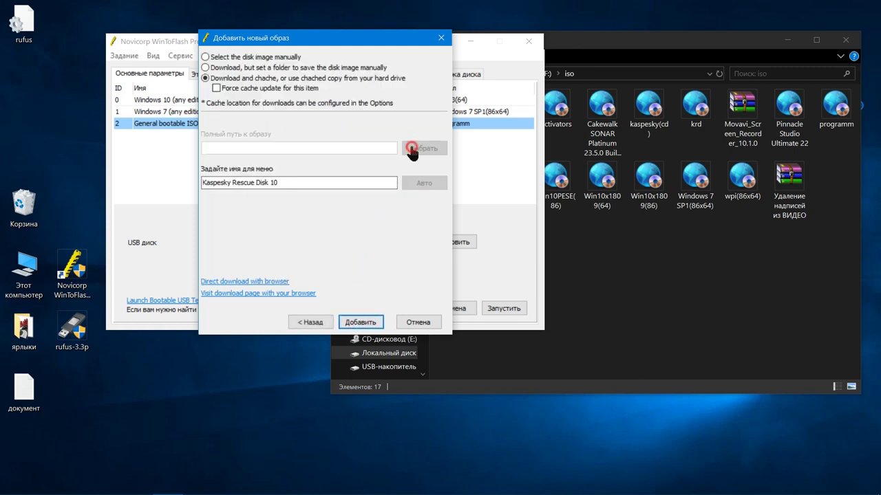
pyautogui.click(205, 58)
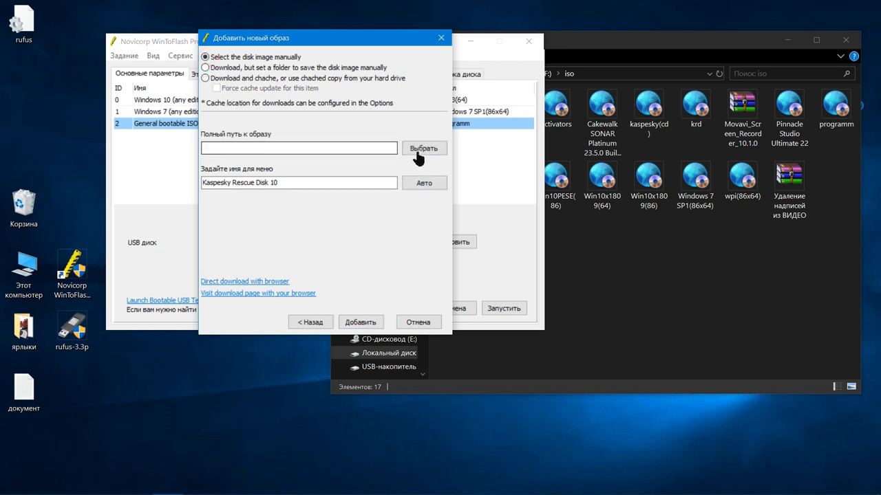
pyautogui.click(416, 148)
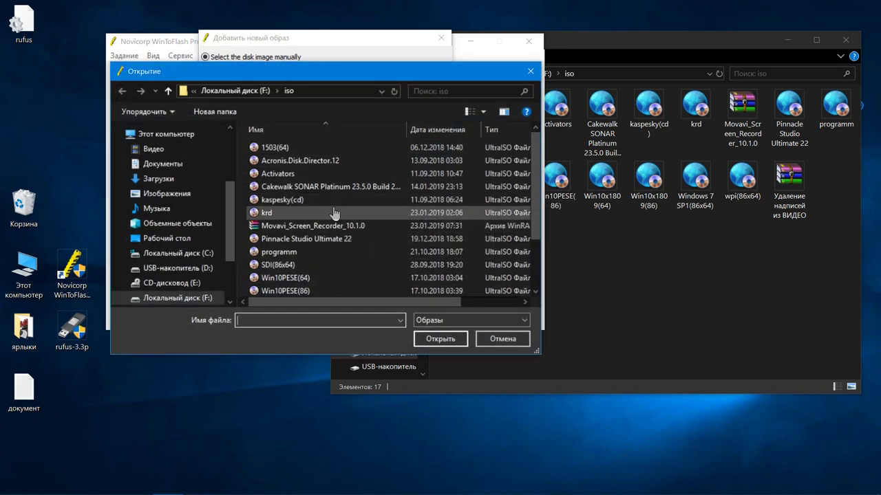
pyautogui.click(334, 212)
pyautogui.click(434, 337)
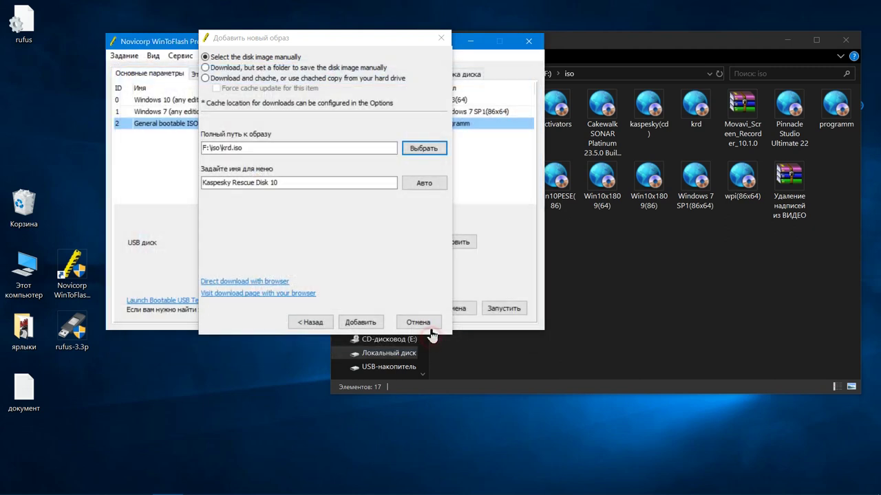
pyautogui.click(375, 327)
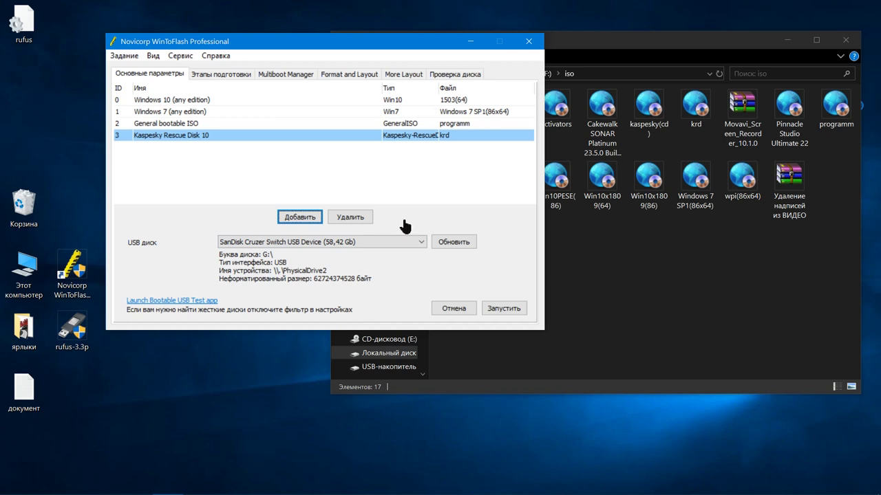
# Add another Windows 10 (any edition) entry to the multiboot list using the Win10PESE(86) image from F:\iso.
pyautogui.click(311, 219)
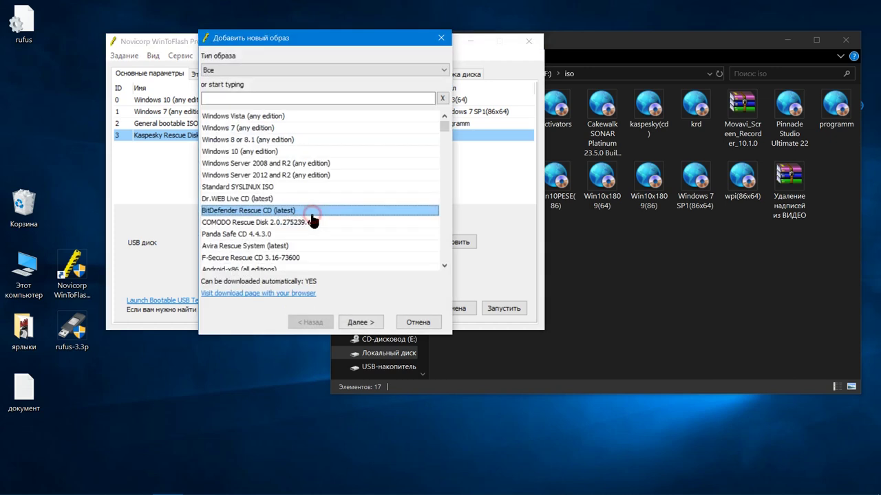
pyautogui.click(288, 152)
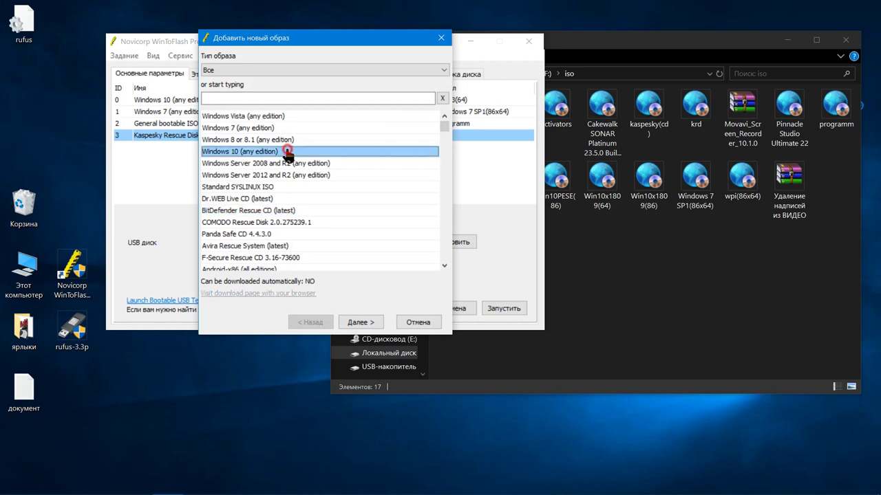
pyautogui.click(359, 322)
pyautogui.click(424, 153)
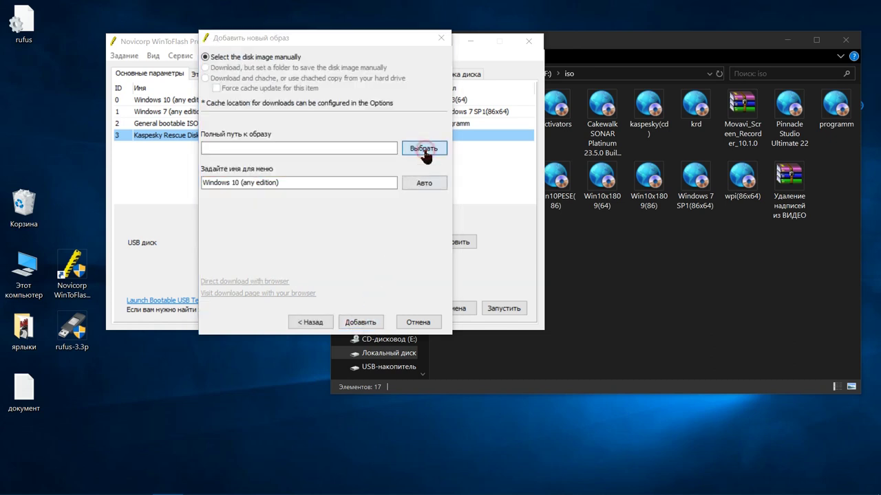
pyautogui.scroll(-2, 368, 224)
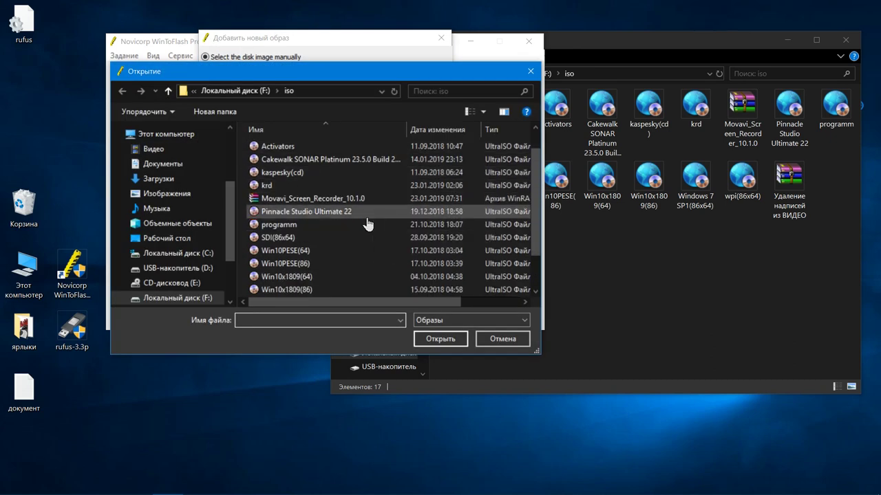
pyautogui.click(368, 224)
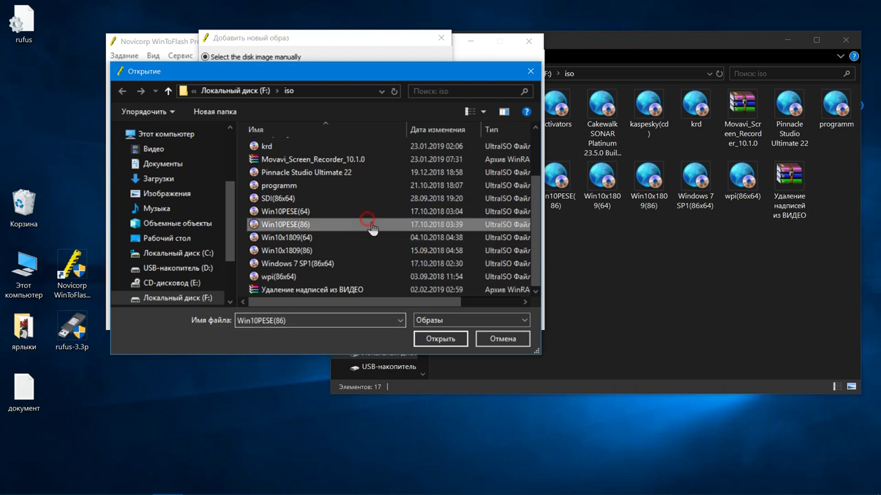
pyautogui.click(441, 338)
pyautogui.click(349, 322)
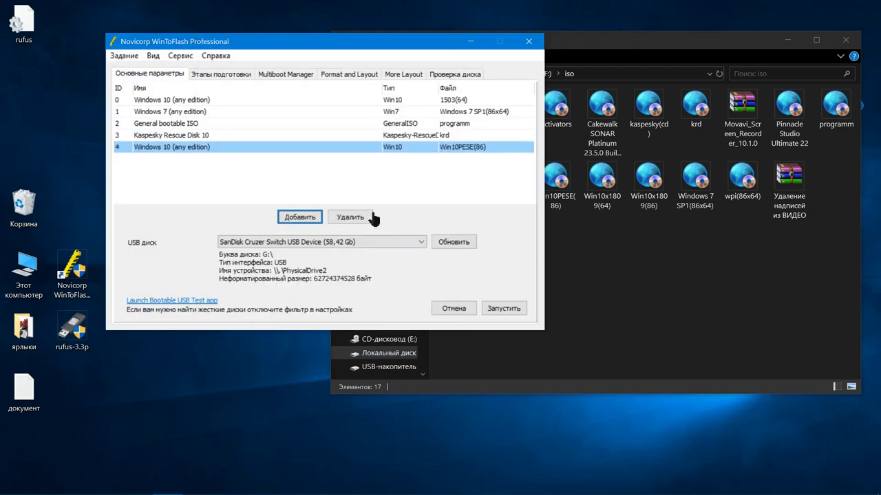
# Open the formatting settings for USB drive G: from This PC in File Explorer.
pyautogui.moveTo(337, 45); pyautogui.dragTo(295, 45)
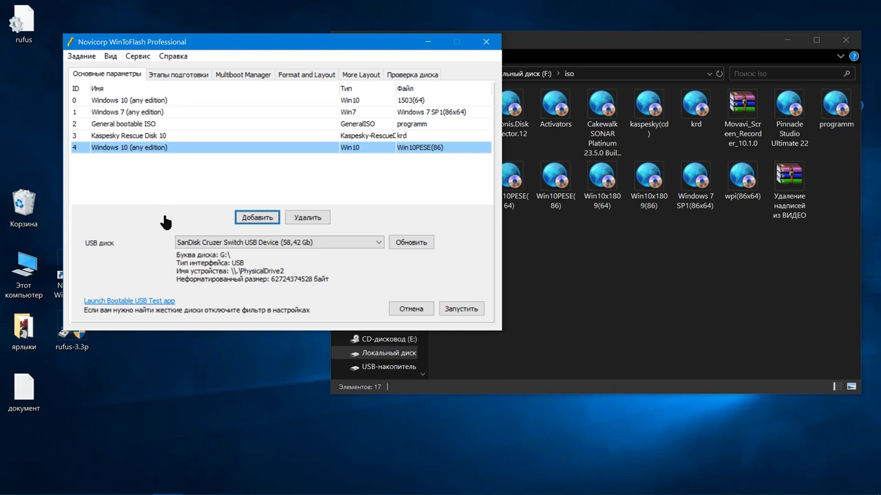
pyautogui.moveTo(232, 43); pyautogui.dragTo(367, 44)
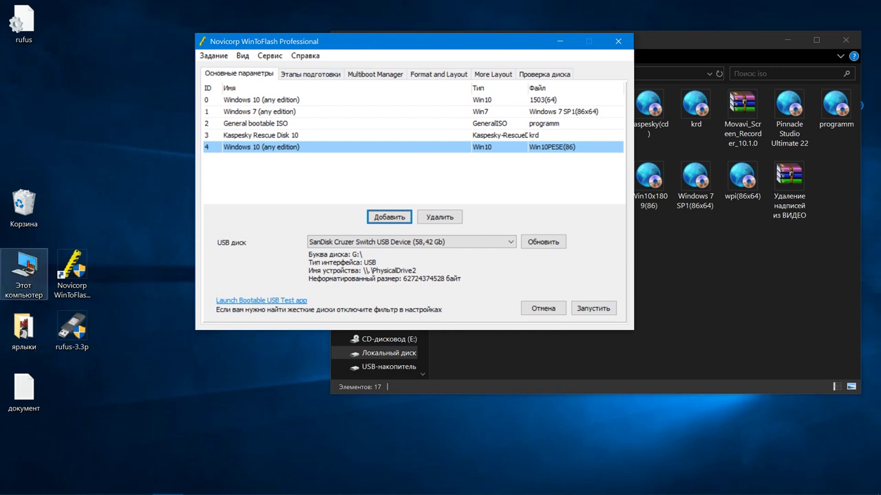
pyautogui.doubleClick(25, 268)
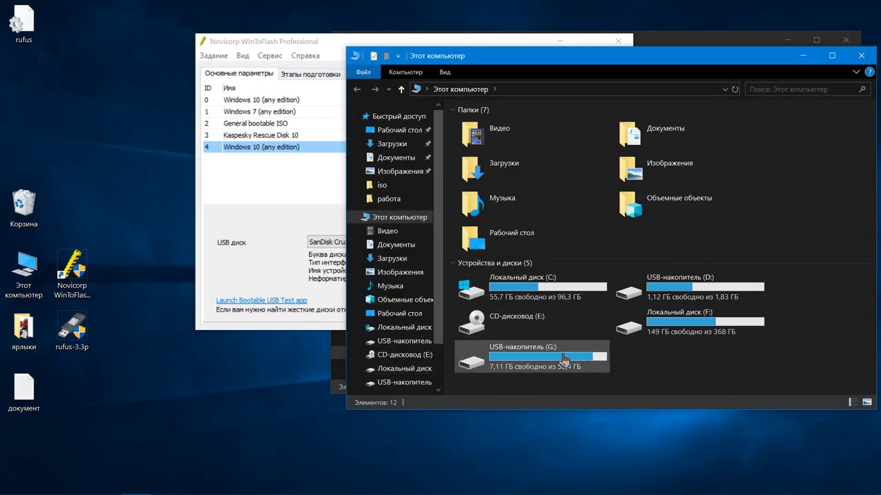
pyautogui.click(565, 358)
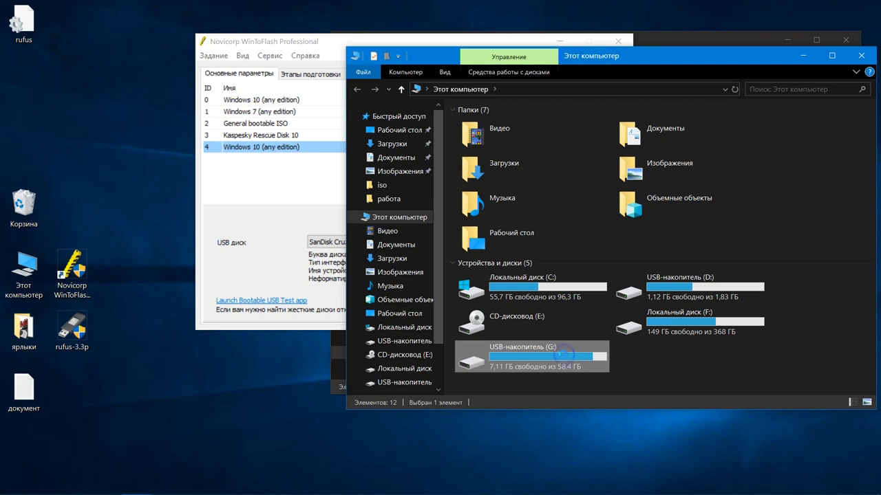
pyautogui.rightClick(564, 359)
pyautogui.click(619, 251)
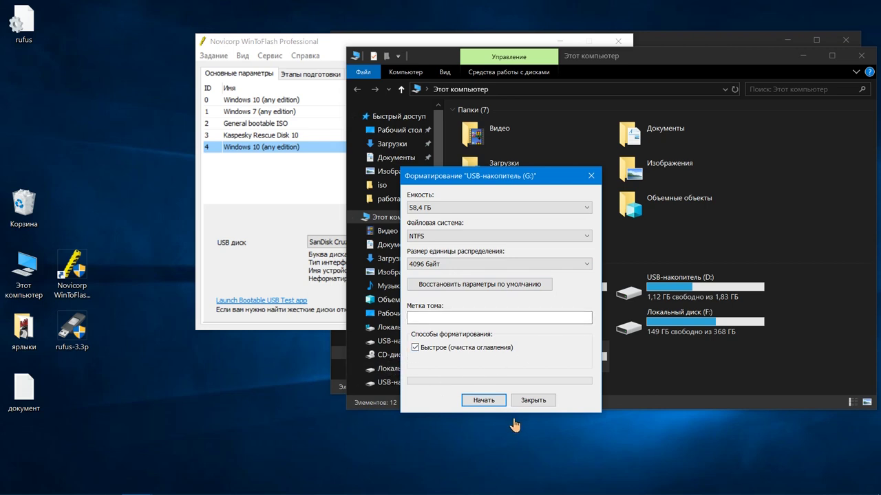
# Restore the default format parameters for drive G:, set its file system to NTFS, and return to WinToFlash without formatting.
pyautogui.click(527, 285)
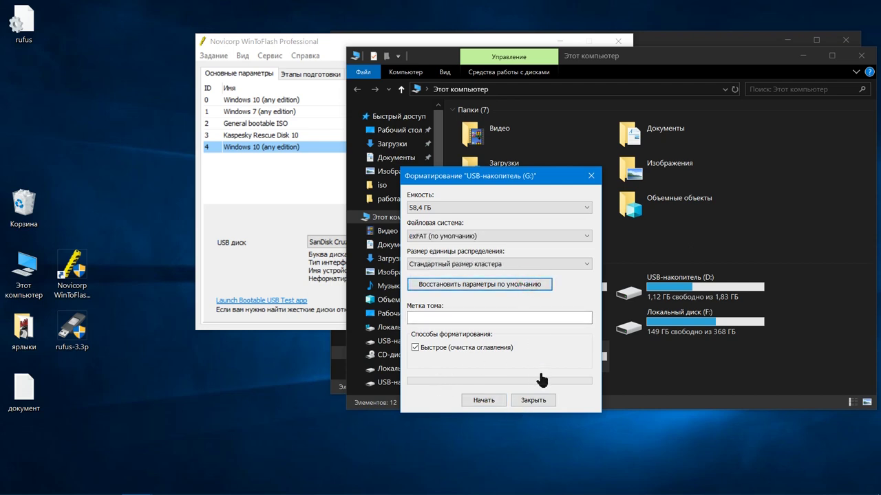
pyautogui.click(584, 236)
pyautogui.click(580, 247)
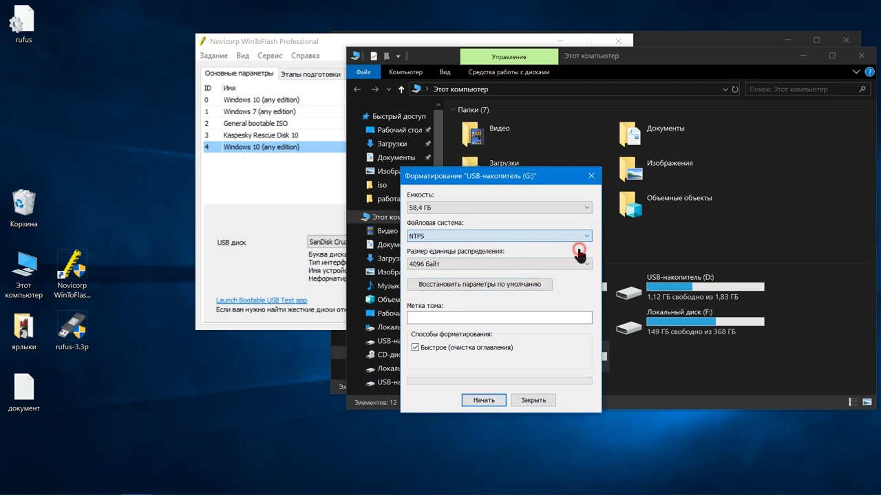
pyautogui.click(534, 401)
pyautogui.click(276, 278)
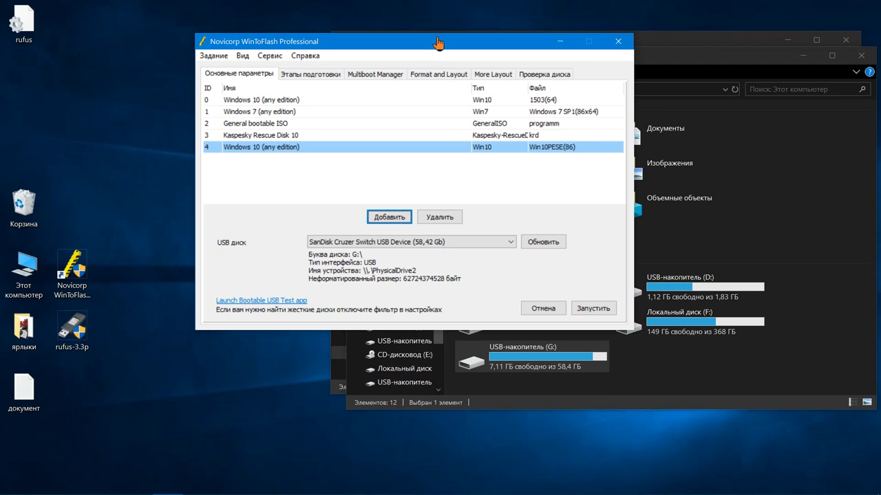
# Remove all five entries from the multiboot list, working from the last Windows 10 entry up to the first.
pyautogui.moveTo(434, 40); pyautogui.dragTo(401, 40)
pyautogui.click(445, 147)
pyautogui.click(424, 217)
pyautogui.click(452, 138)
pyautogui.click(419, 219)
pyautogui.click(451, 133)
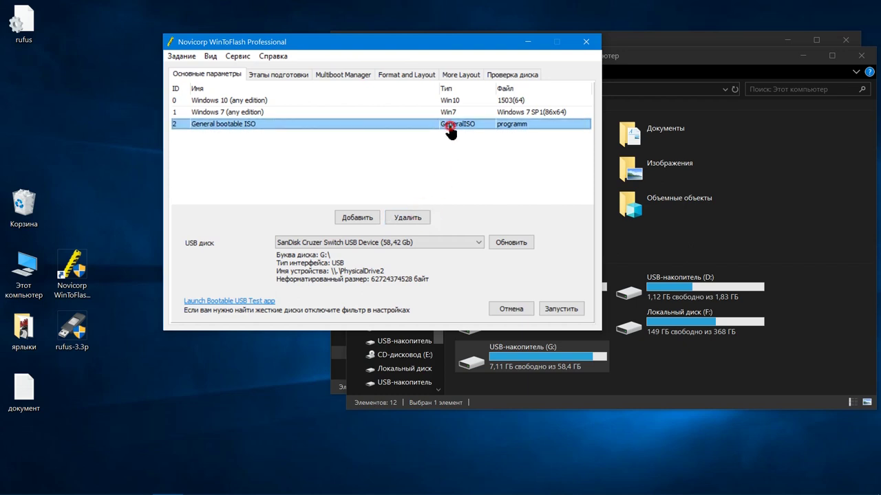
pyautogui.click(418, 218)
pyautogui.click(448, 115)
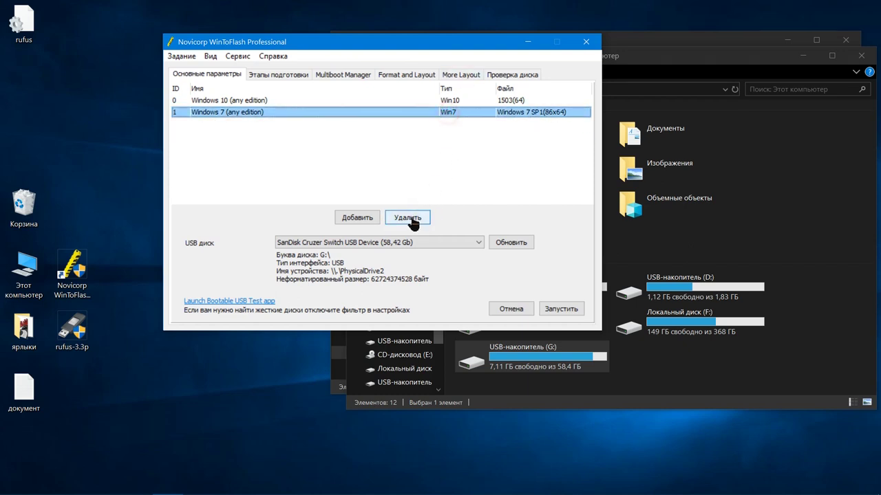
pyautogui.click(415, 218)
pyautogui.click(451, 100)
pyautogui.click(421, 218)
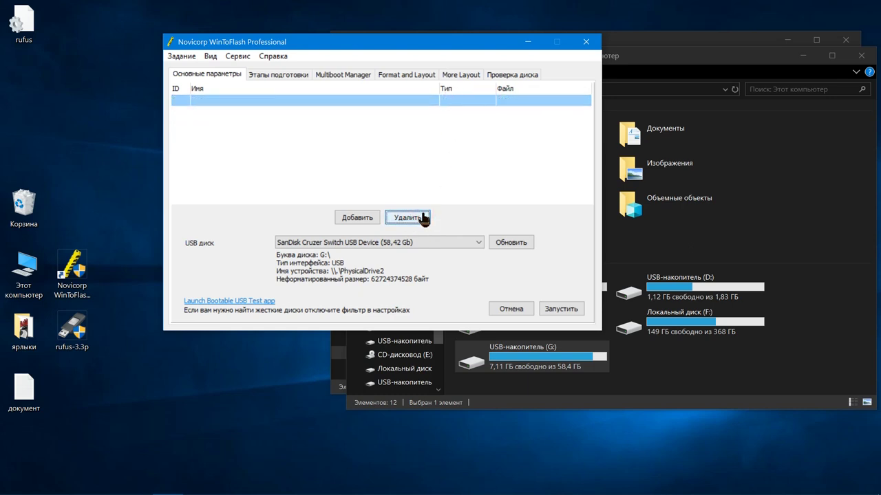
# Cancel the multiboot configuration, discarding its unsaved settings, and close WinToFlash.
pyautogui.click(510, 309)
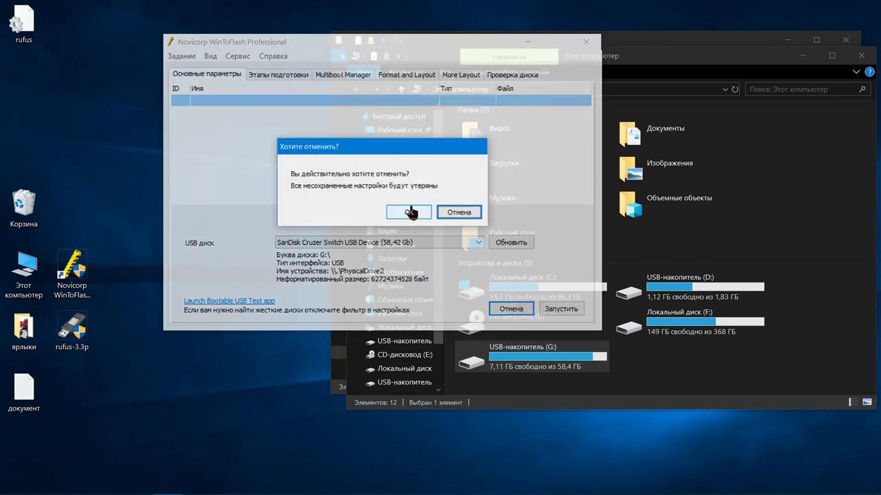
pyautogui.click(411, 213)
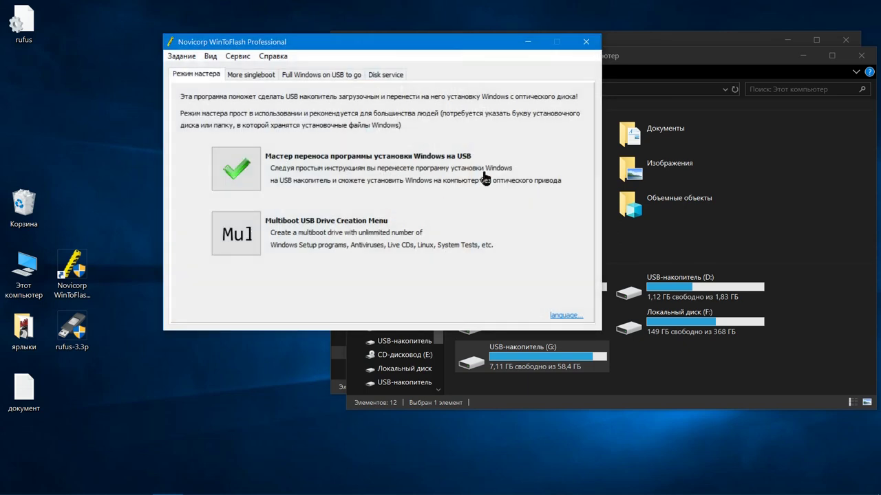
pyautogui.click(586, 44)
# Bring the F:\iso folder window to the foreground in place of This PC.
pyautogui.moveTo(644, 55); pyautogui.dragTo(511, 60)
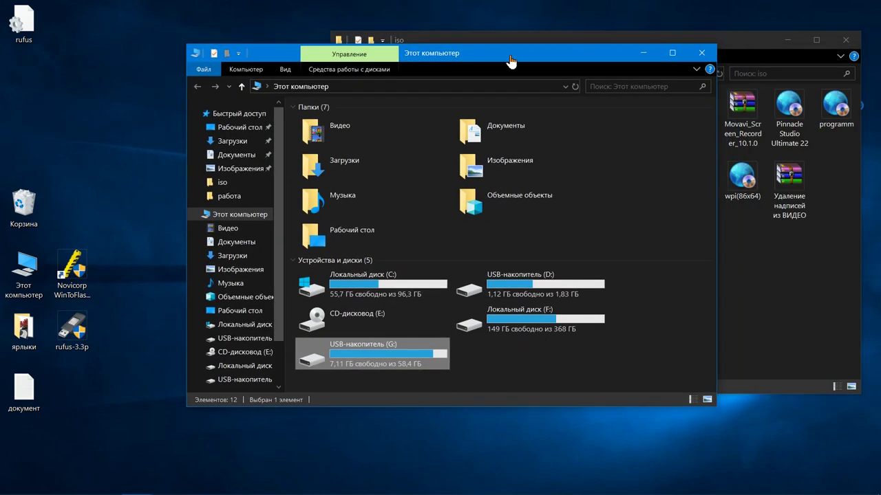
pyautogui.click(719, 69)
pyautogui.moveTo(708, 50); pyautogui.dragTo(598, 45)
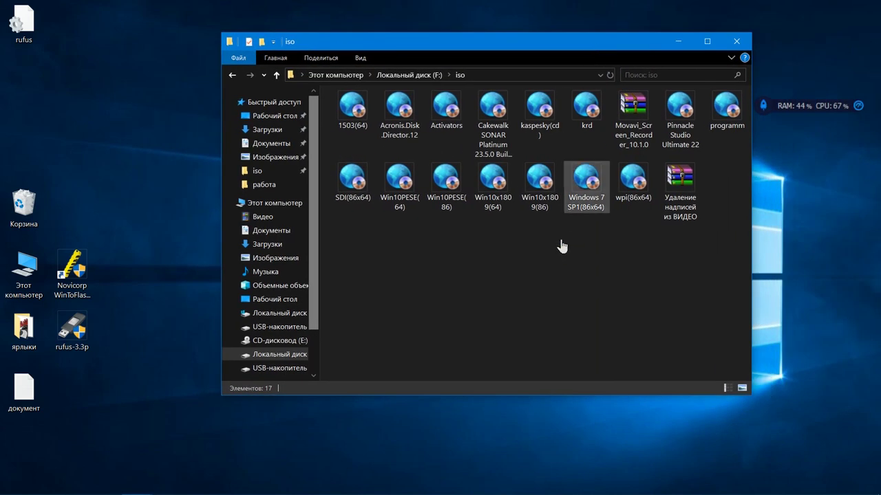